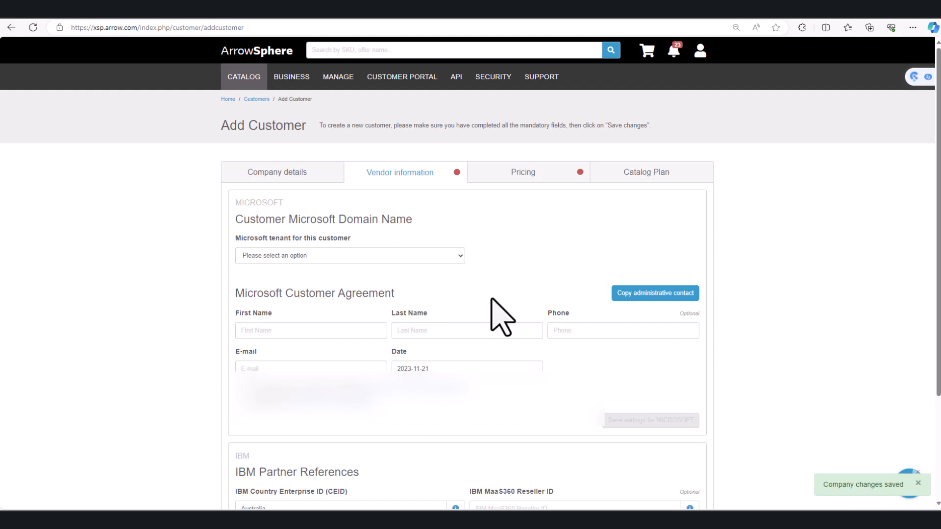
- Save the new customer's Microsoft vendor settings, keeping the unsaved edits, and see more on the missing vendor information
left_click(521, 172)
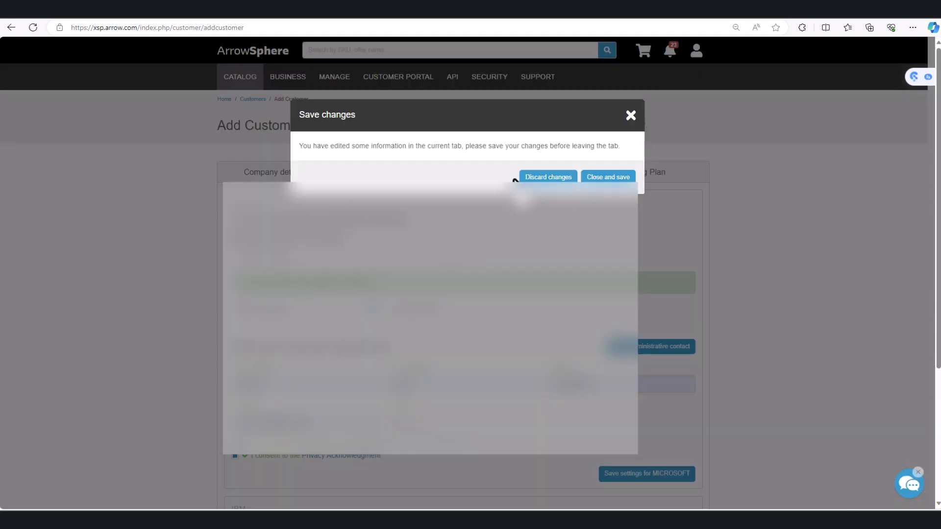
left_click(630, 116)
scroll(458, 353, "down", 1)
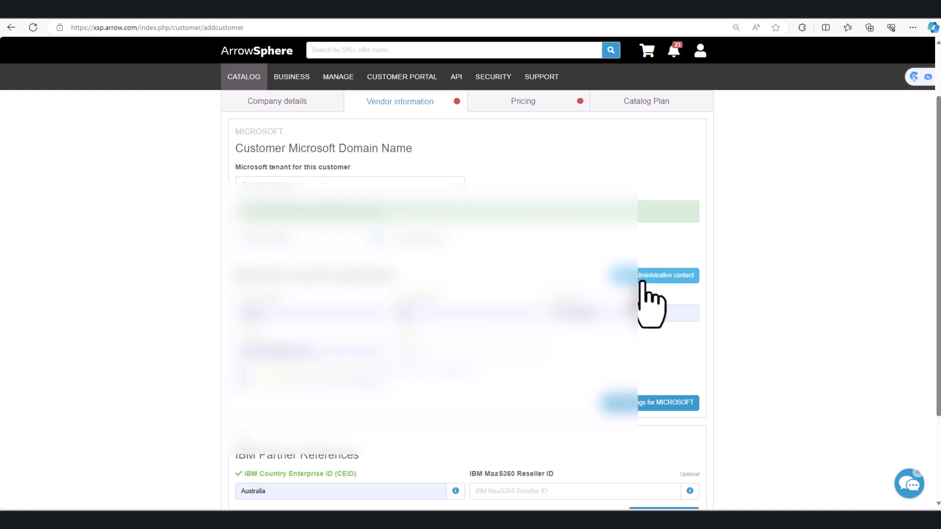
left_click(630, 407)
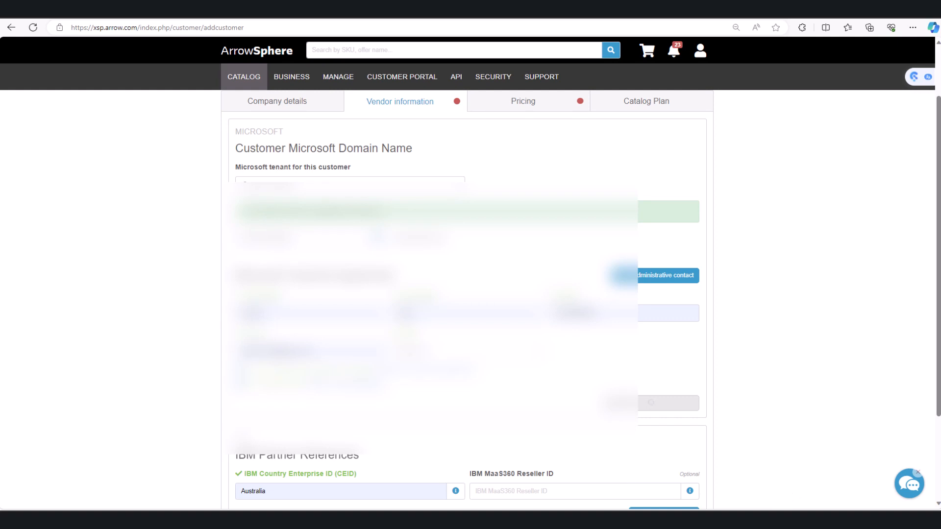
scroll(588, 500, "down", 3)
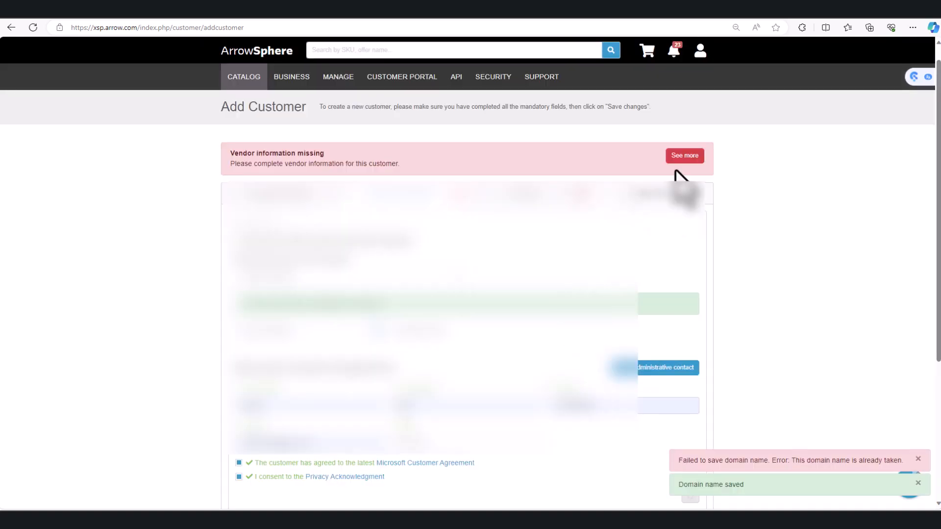
left_click(679, 158)
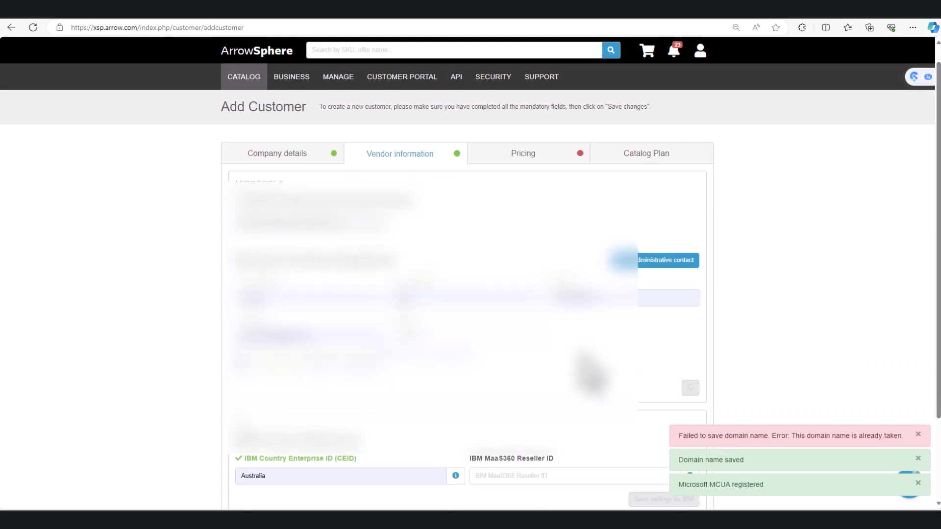
scroll(588, 374, "down", 3)
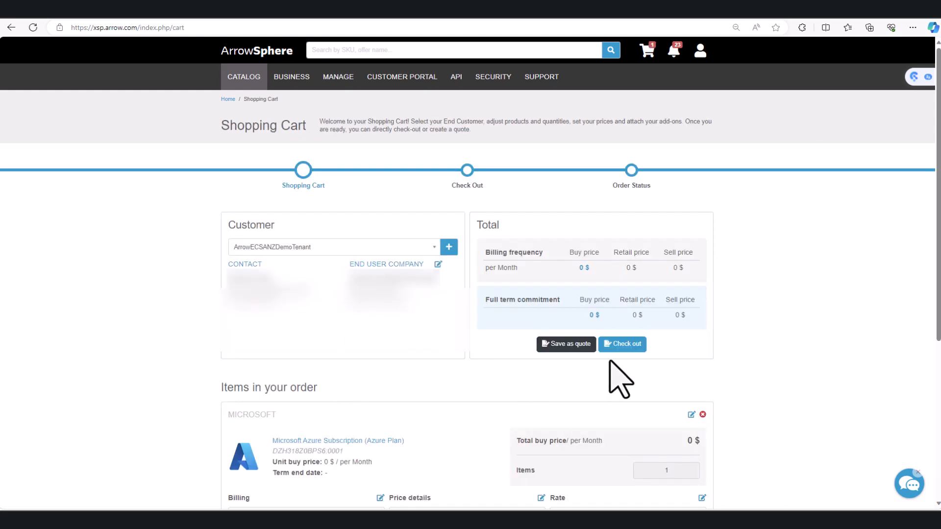
- Check out the Microsoft Azure Subscription (Azure Plan) order and enter N/A as the Partner PO Number
left_click(619, 345)
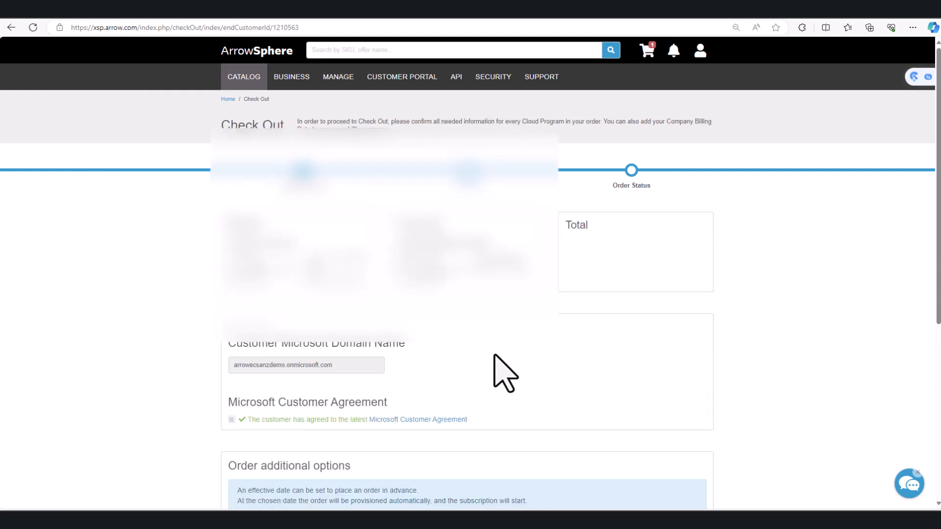
scroll(494, 354, "down", 5)
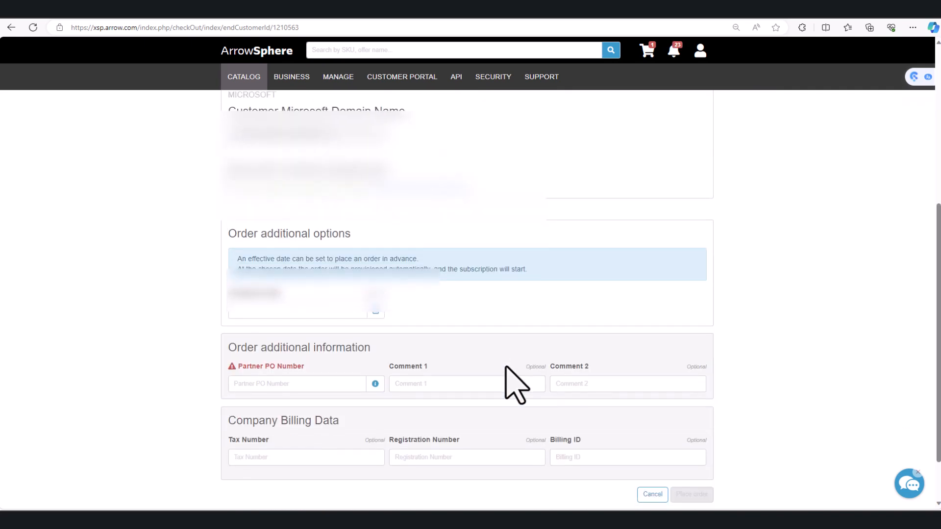
left_click(347, 384)
type("N/A")
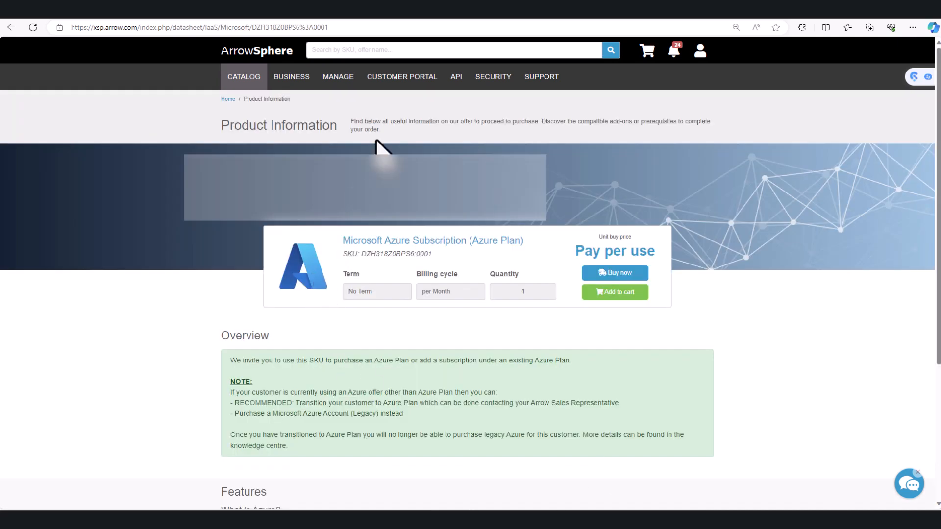
- Open the customer's Azure Plan subscription from My Customer's Services and request its temporary admin credentials by e-mail
mouse_move(333, 84)
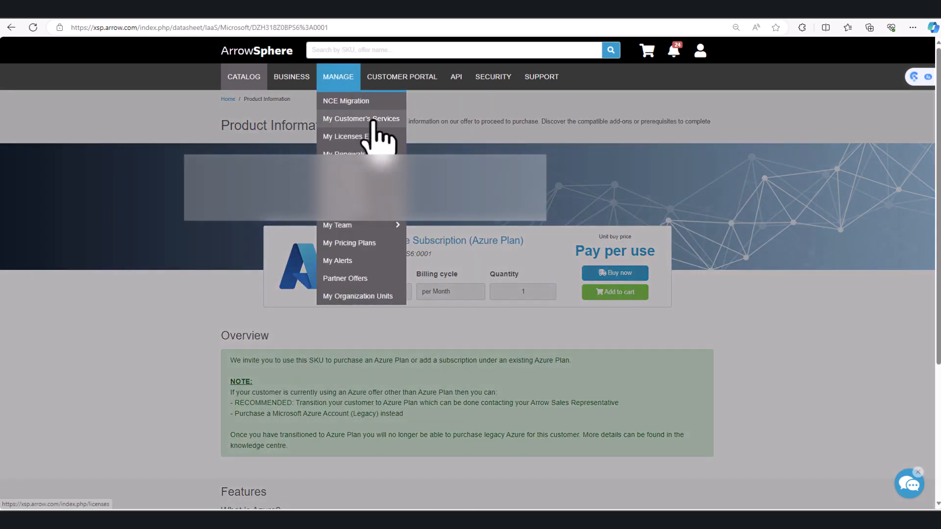
left_click(373, 122)
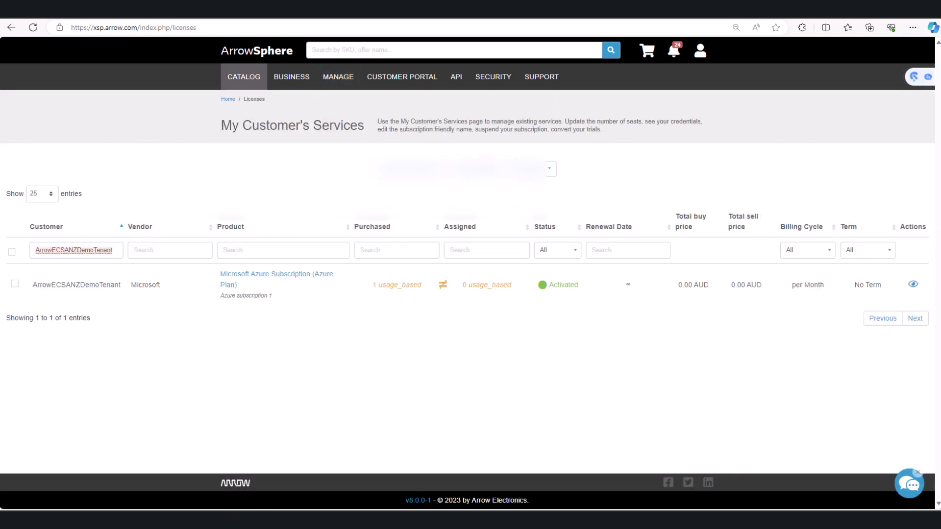
left_click(913, 284)
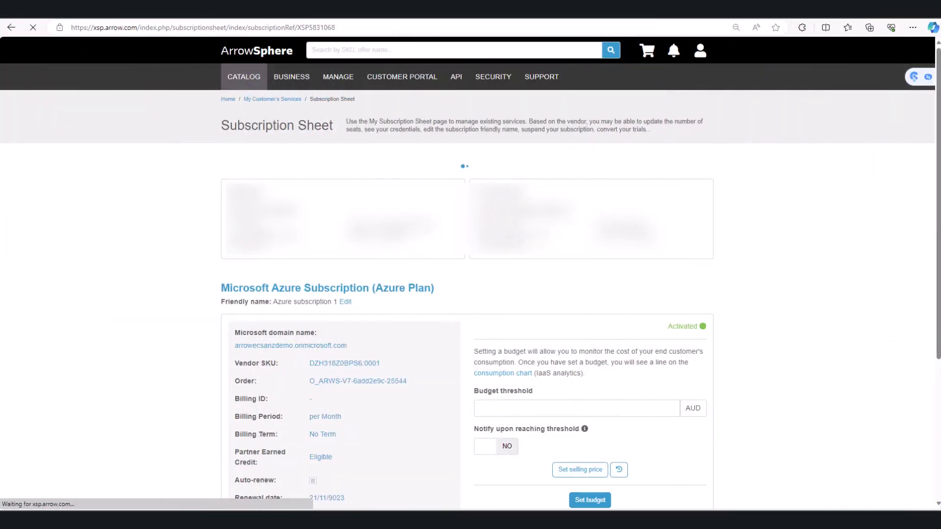
scroll(420, 382, "down", 3)
left_click(423, 360)
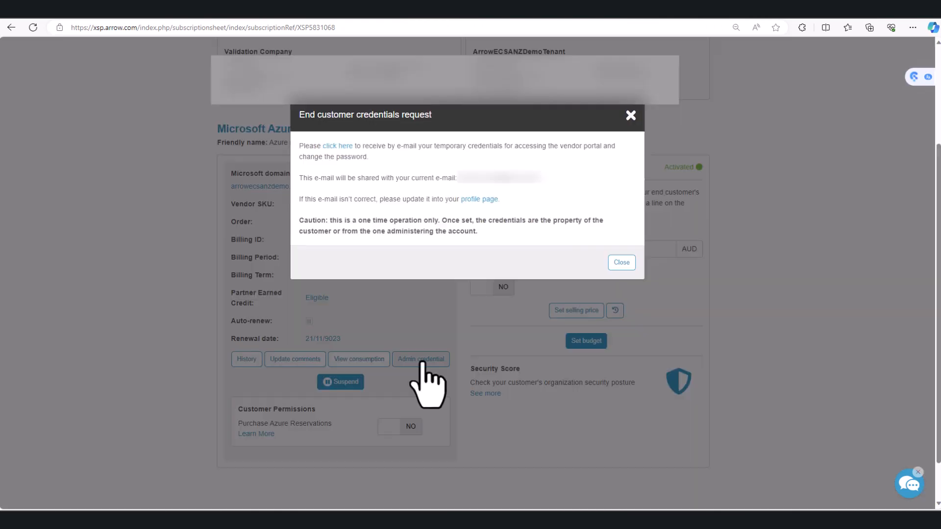
left_click(337, 146)
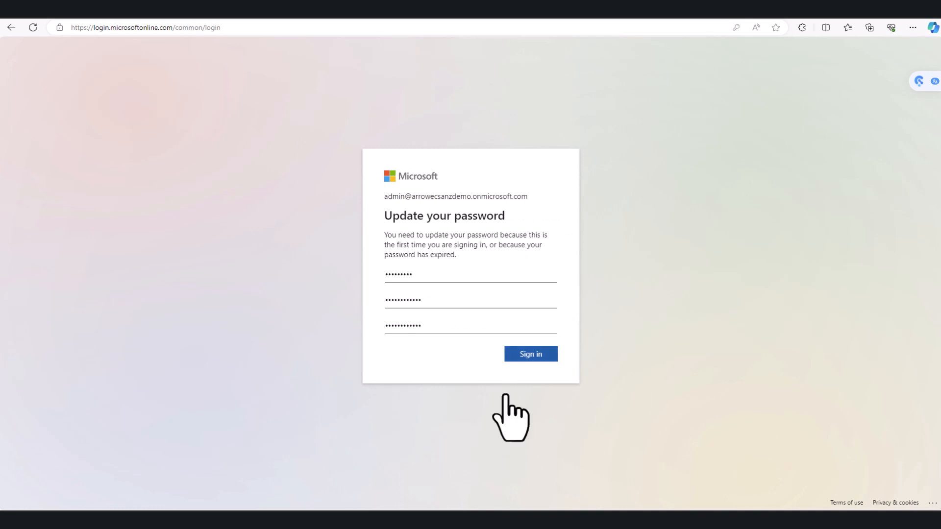
- Submit the updated admin password to sign in to Microsoft 365 and complete the welcome tour
left_click(529, 356)
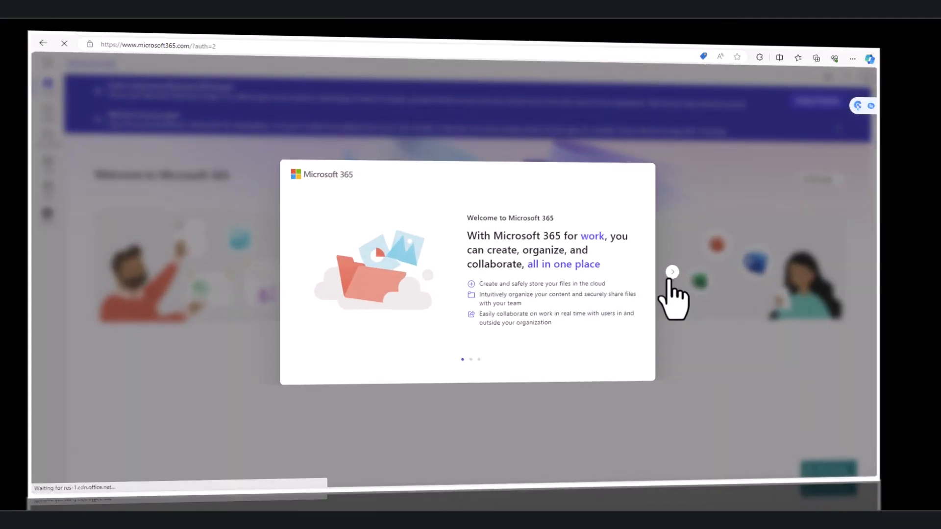
left_click(700, 274)
left_click(701, 273)
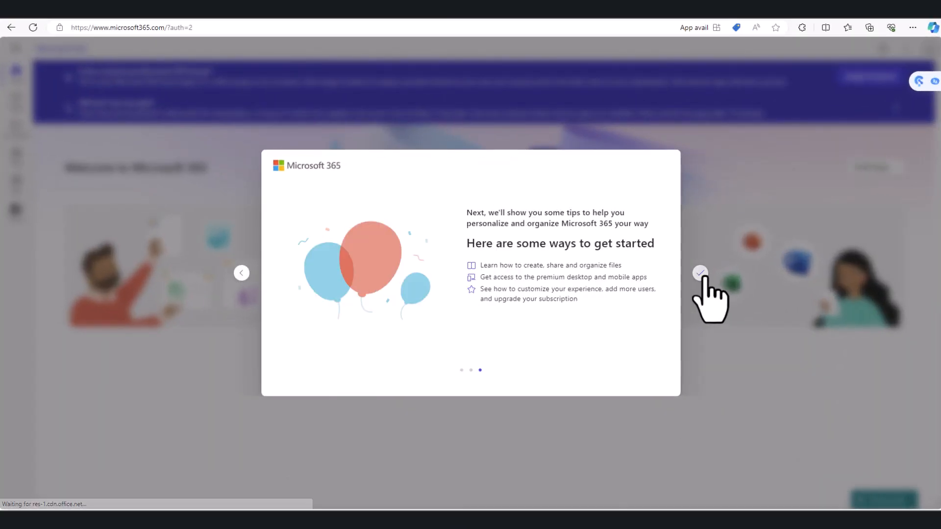
left_click(701, 274)
left_click(202, 192)
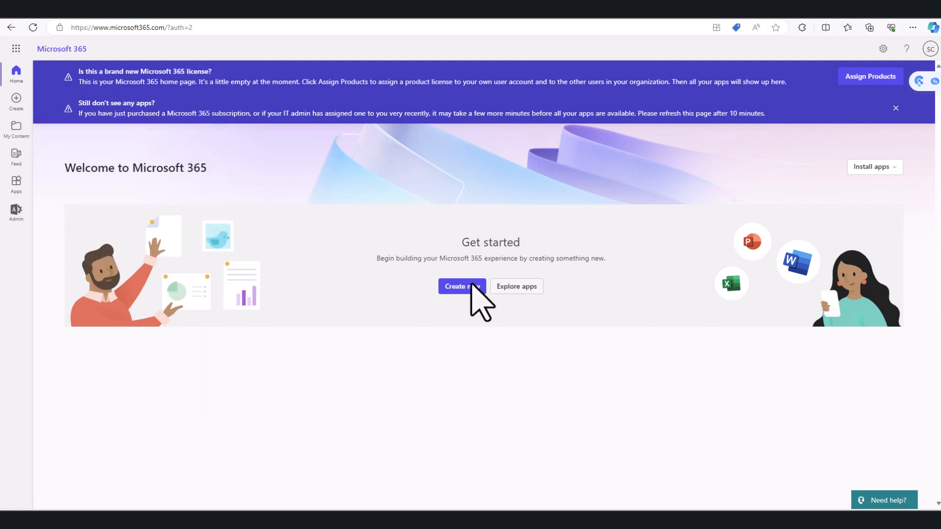
- Go to the Microsoft 365 admin center and open the default onmicrosoft.com domain in the domain settings
left_click(19, 211)
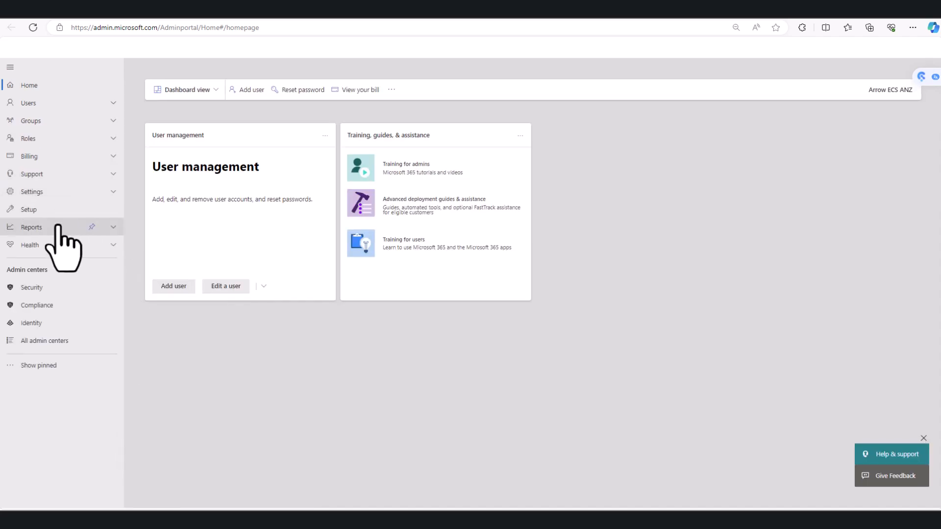
left_click(34, 193)
left_click(31, 210)
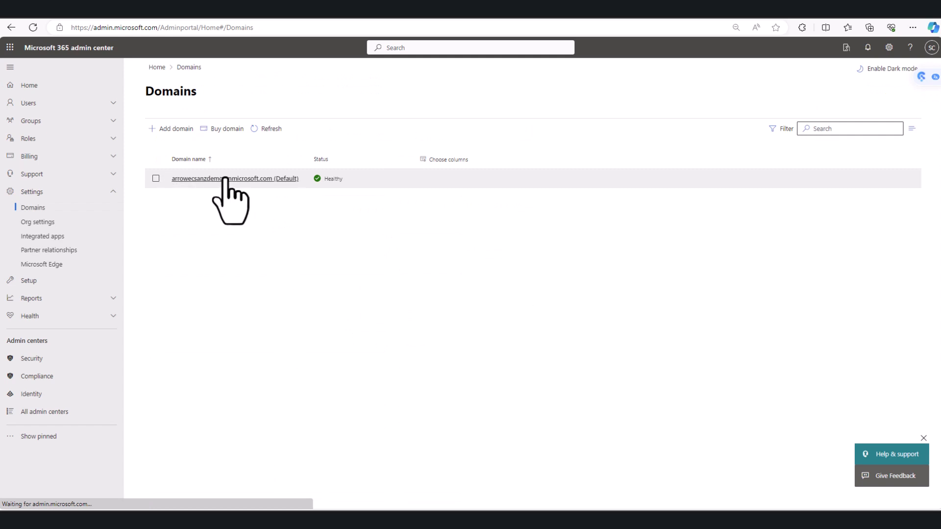
left_click(226, 179)
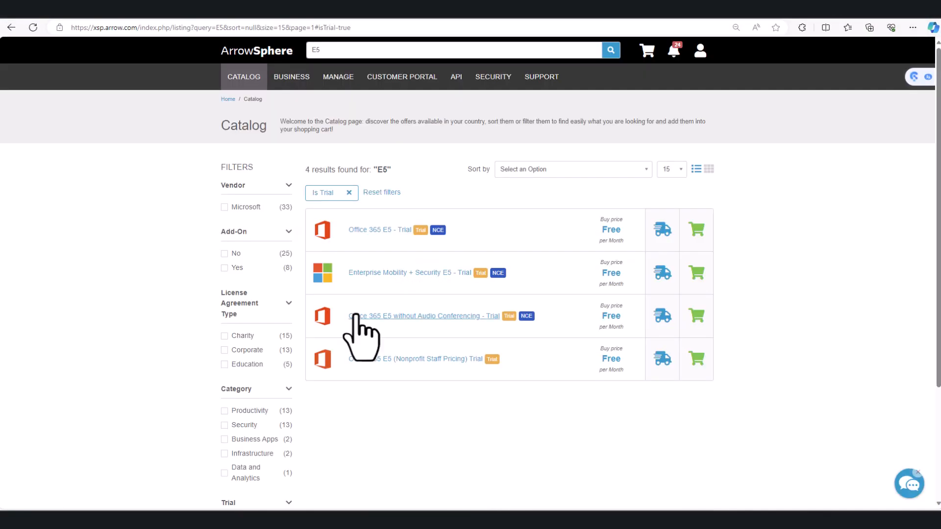
- In the ArrowSphere catalog, add Office 365 E5 - Trial and Enterprise Mobility + Security E5 - Trial to the cart and proceed to buy them
left_click(693, 229)
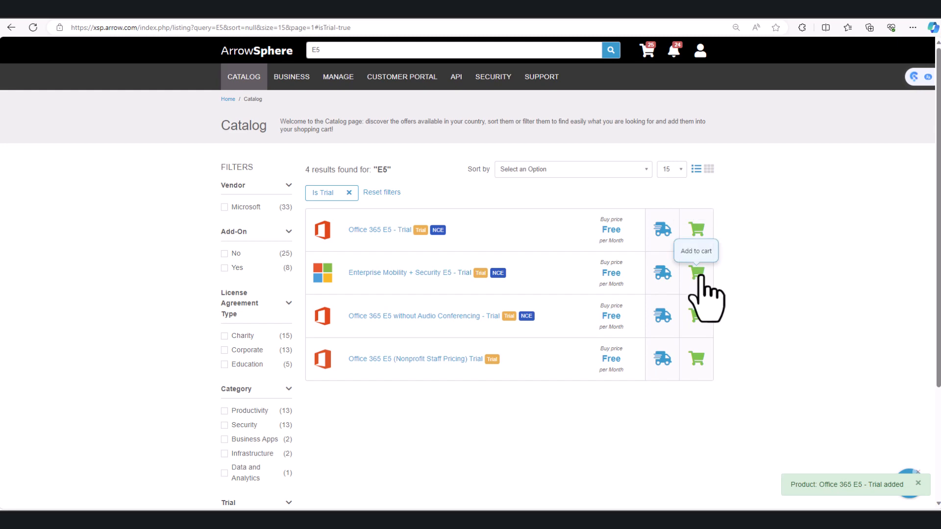
left_click(697, 273)
left_click(647, 51)
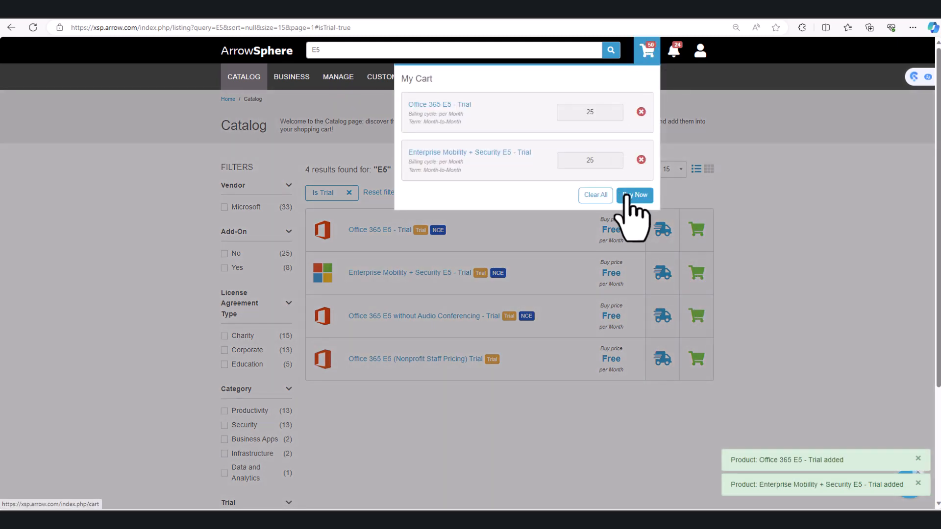
left_click(633, 197)
- Check out the E5 trial order, agreeing to the NCE seat-modification terms, and close its order actions history
scroll(588, 389, "down", 3)
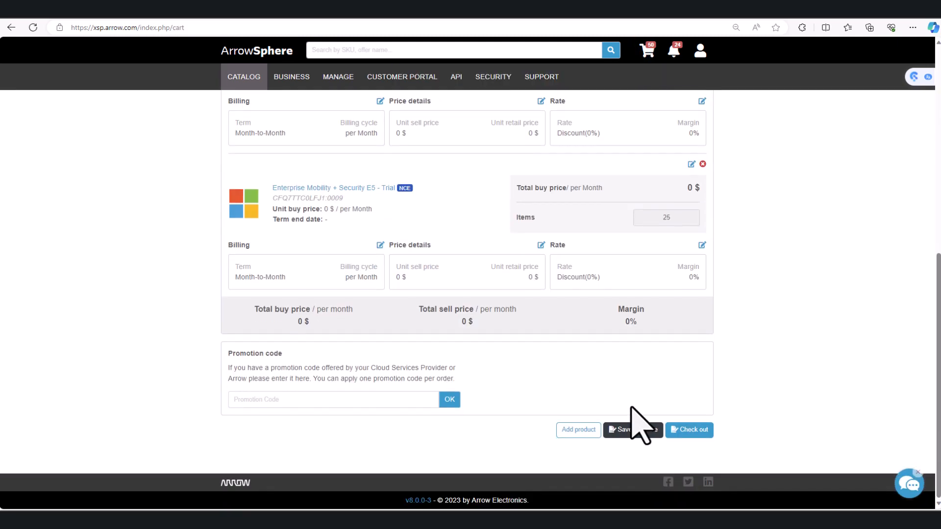
left_click(683, 432)
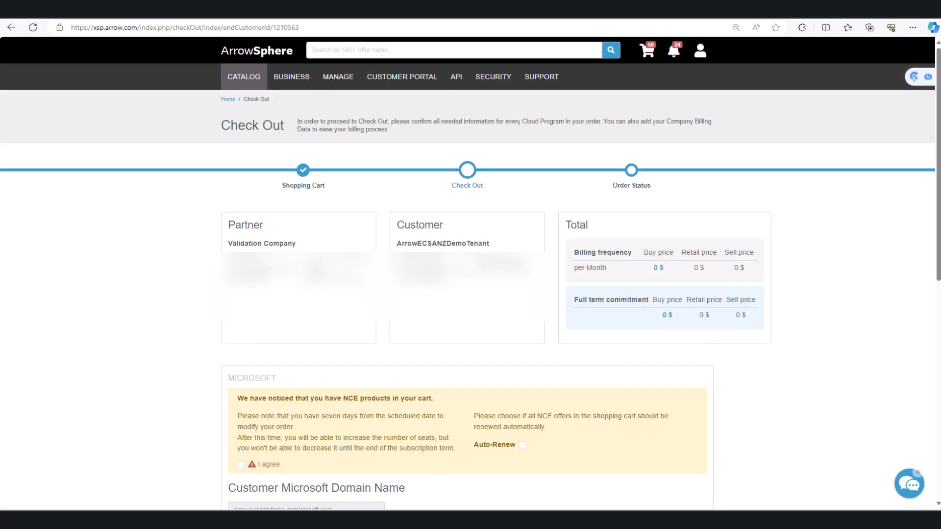
left_click(240, 465)
left_click_drag(473, 416, 569, 431)
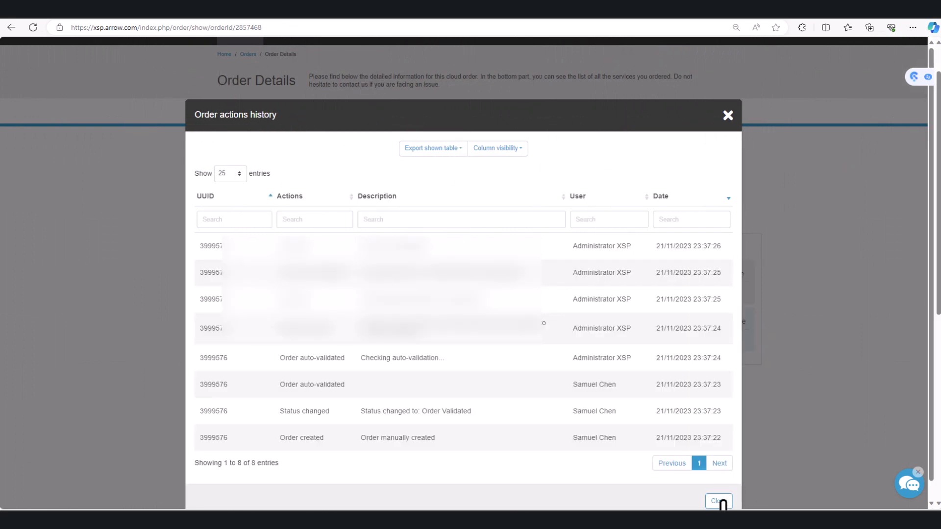
left_click(721, 501)
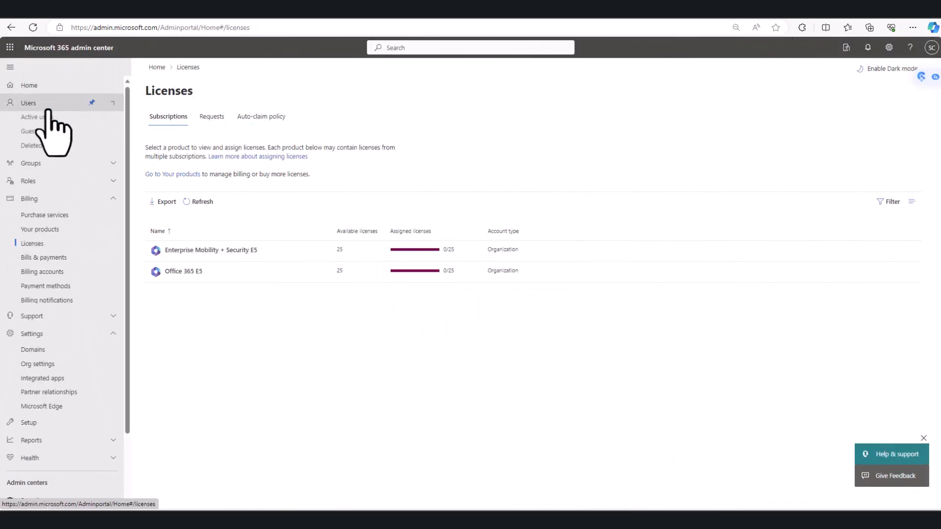
- In the Microsoft 365 admin center, assign Enterprise Mobility + Security E5 and Office 365 E5 licenses to the active admin user
left_click(49, 116)
left_click(156, 170)
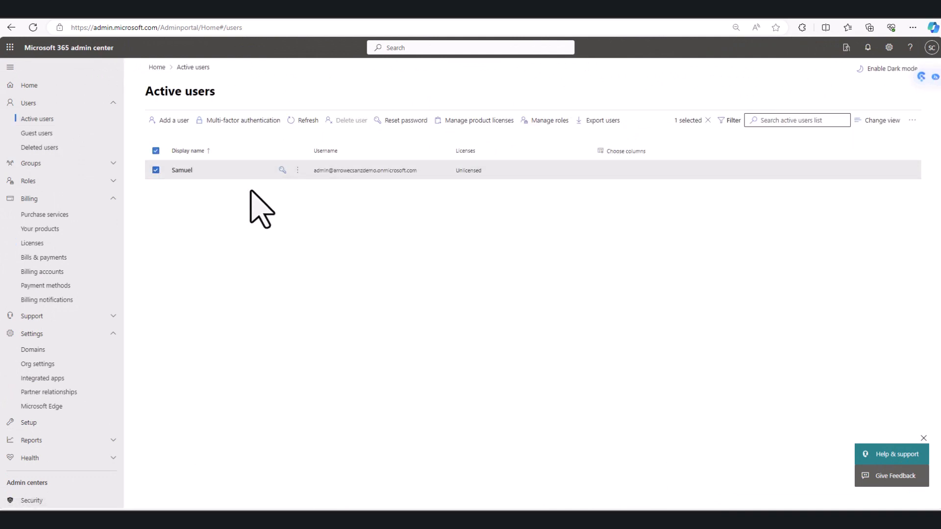
left_click(510, 164)
left_click(544, 252)
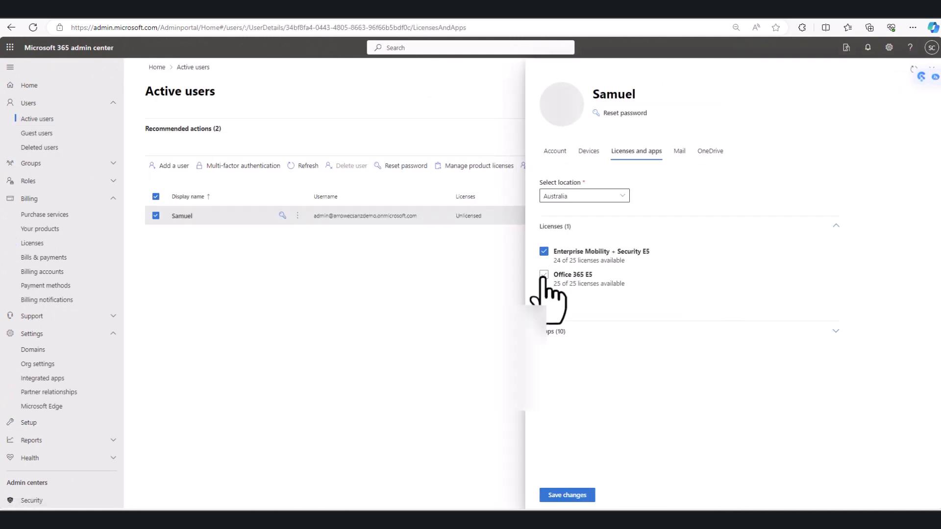
left_click(544, 275)
left_click(567, 495)
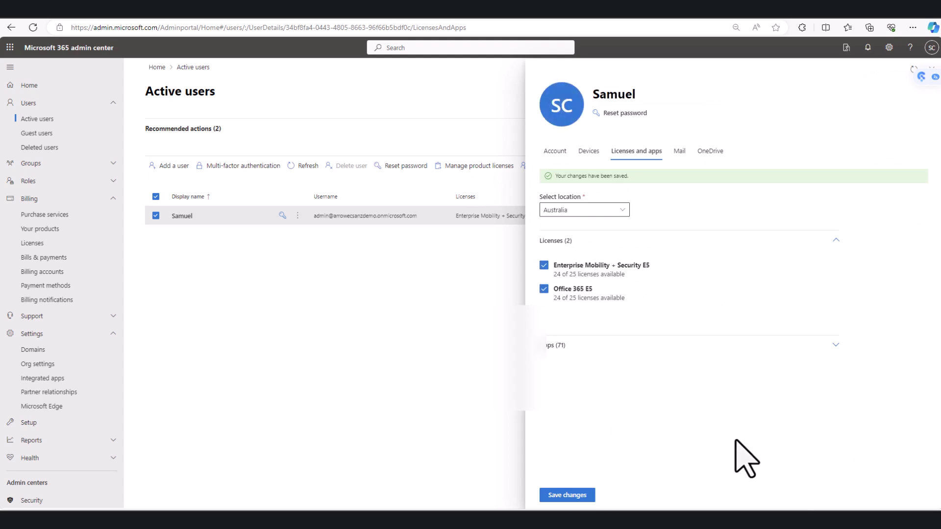
left_click(932, 69)
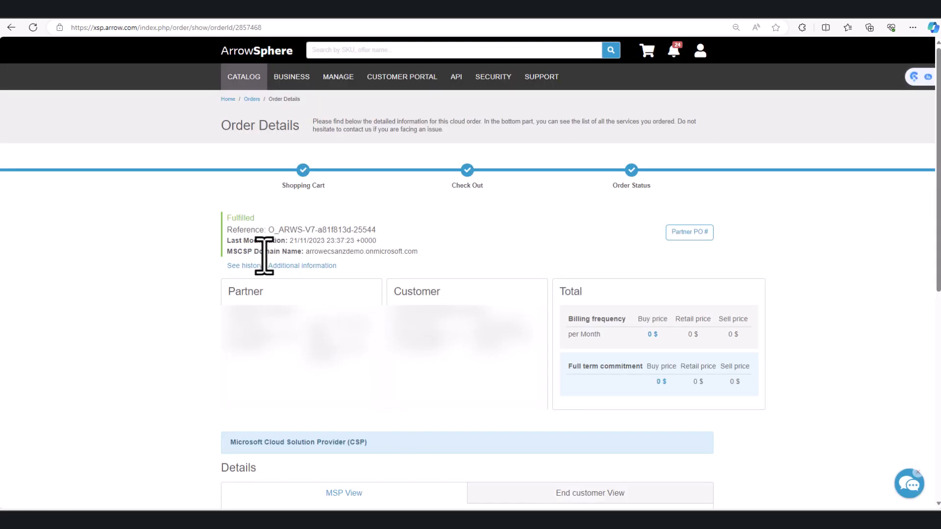
- Review the E5 trial order's actions history in ArrowSphere, including the status and order line changes, and close it
left_click(251, 266)
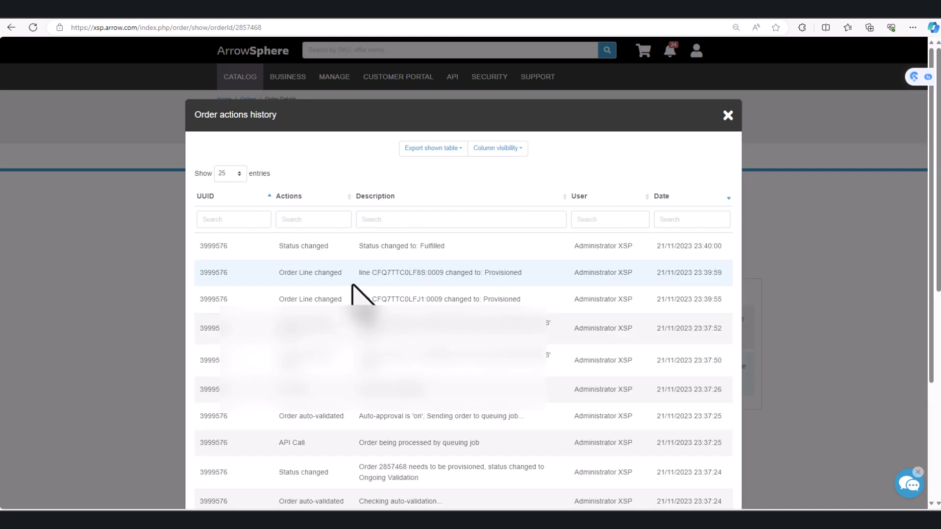
scroll(353, 294, "down", 3)
left_click_drag(364, 253, 514, 263)
left_click(426, 296)
scroll(444, 375, "down", 4)
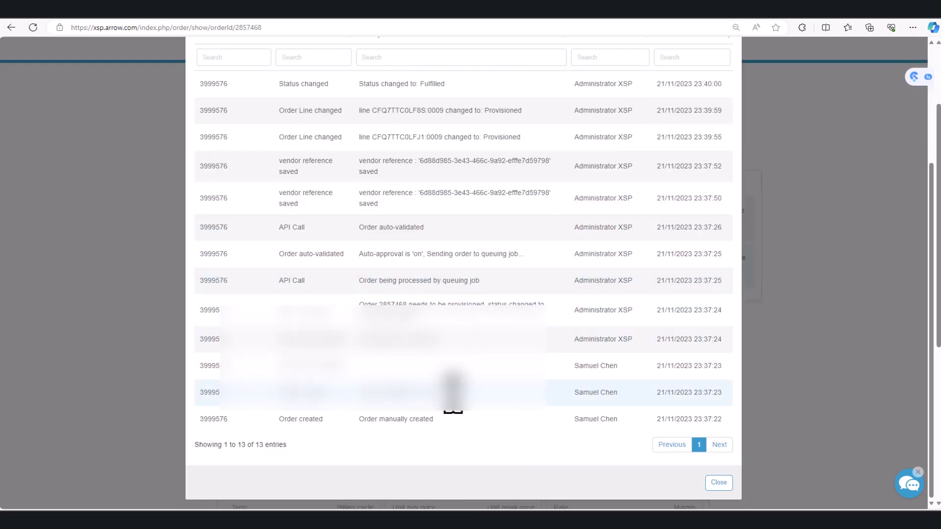
scroll(472, 313, "up", 4)
left_click(719, 483)
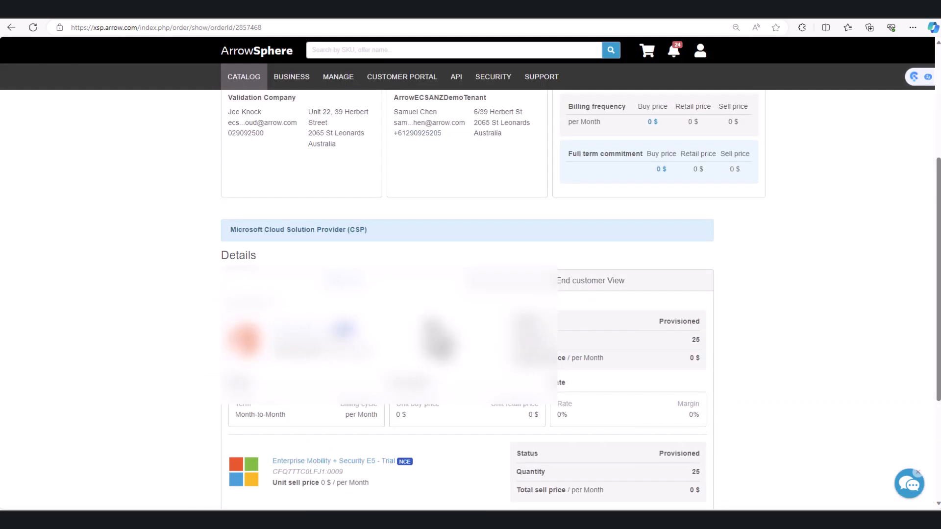
- Examine the order's status, reference, last modification date and MSCSP domain name in the order details
scroll(293, 296, "up", 2)
scroll(294, 304, "up", 3)
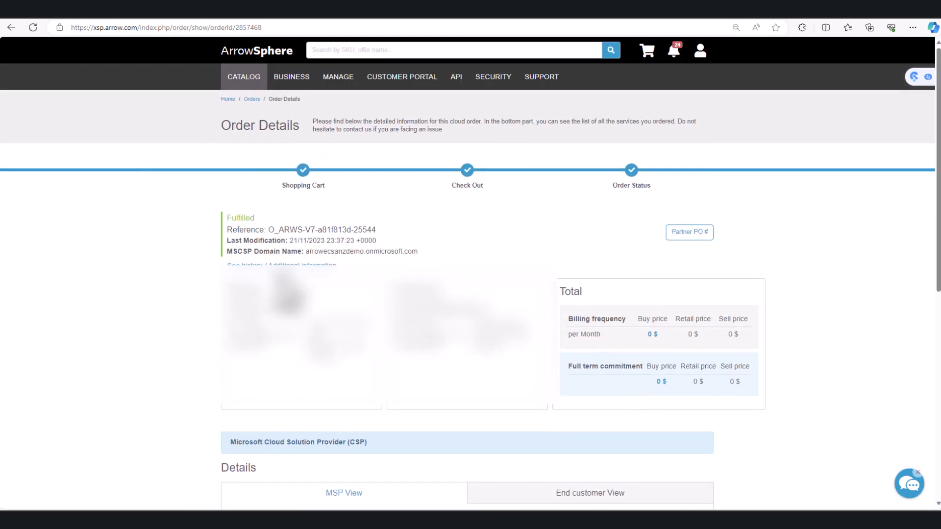
left_click_drag(227, 214, 387, 265)
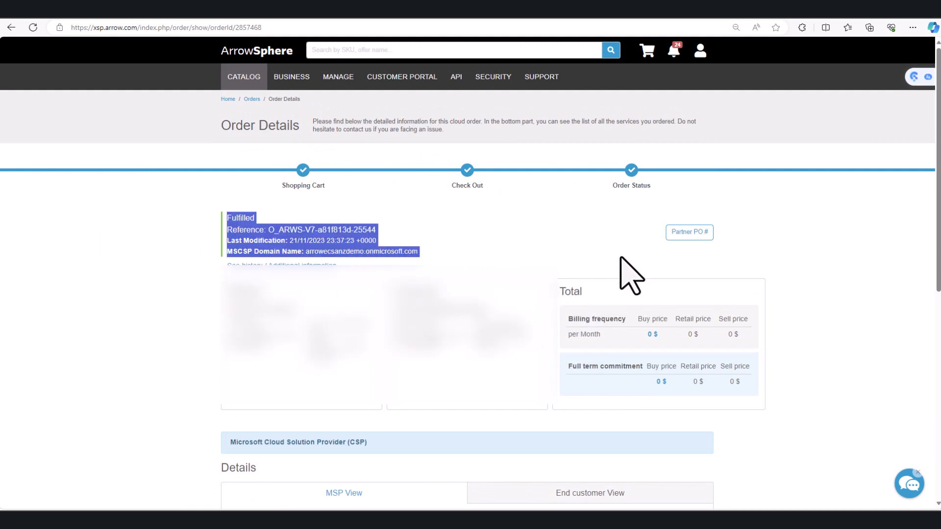
- Filter the catalog to Arrow Managed Services trials and add the Arrow Cloud Backup for Microsoft 365 (1 Year retention) trial to the cart
left_click_drag(620, 258, 621, 253)
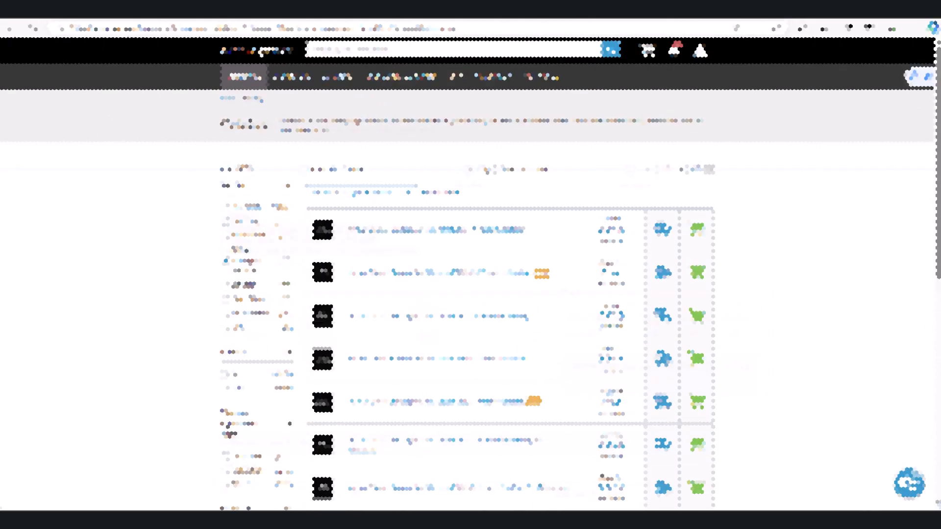
scroll(220, 441, "down", 5)
scroll(201, 414, "down", 4)
left_click(224, 324)
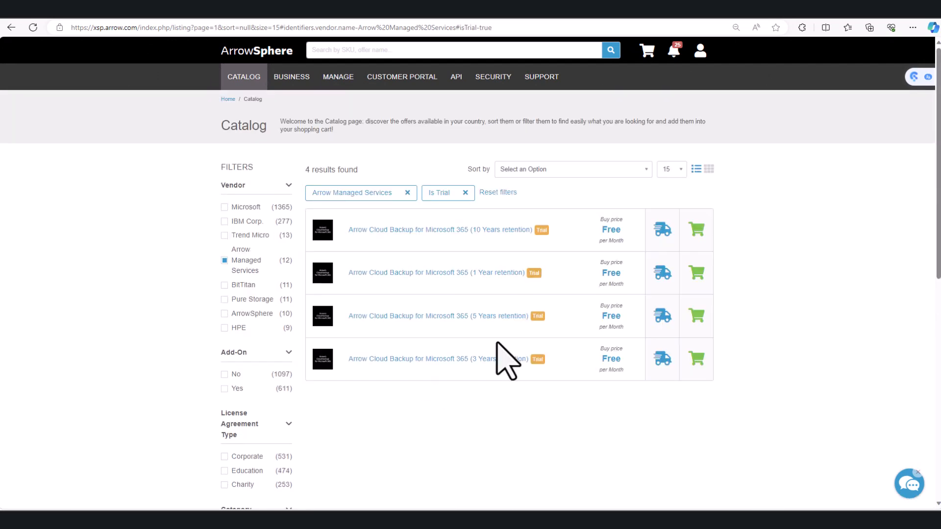
left_click(695, 273)
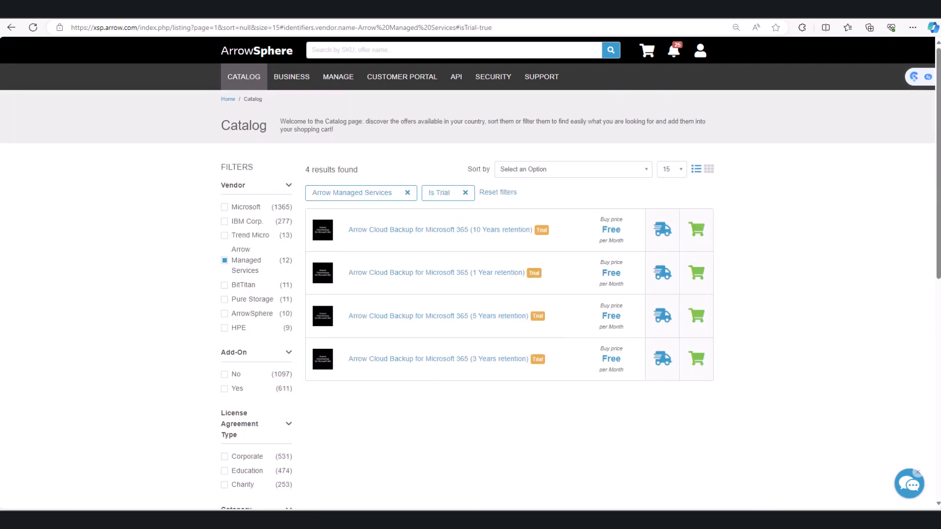
left_click(646, 51)
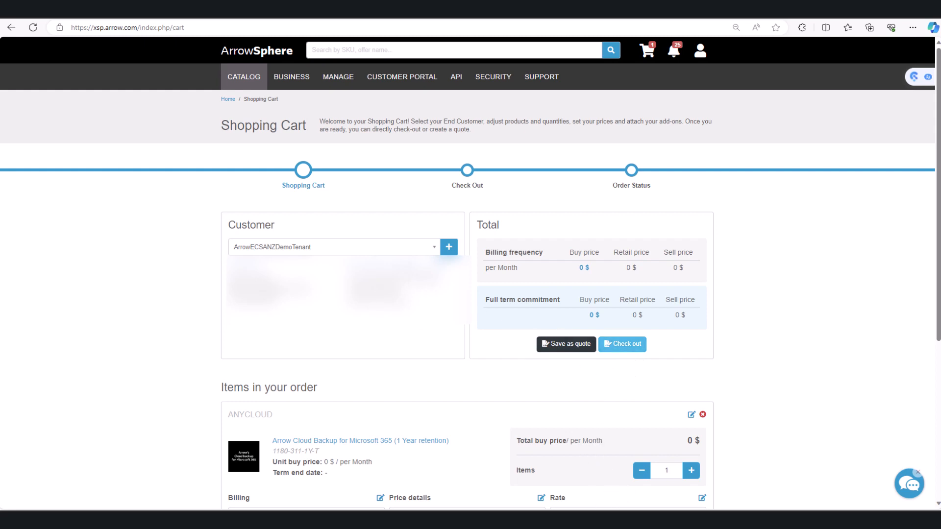
- Check out the cart for ArrowECSANZDemoTenant and place the Arrow Cloud Backup trial order
left_click(622, 344)
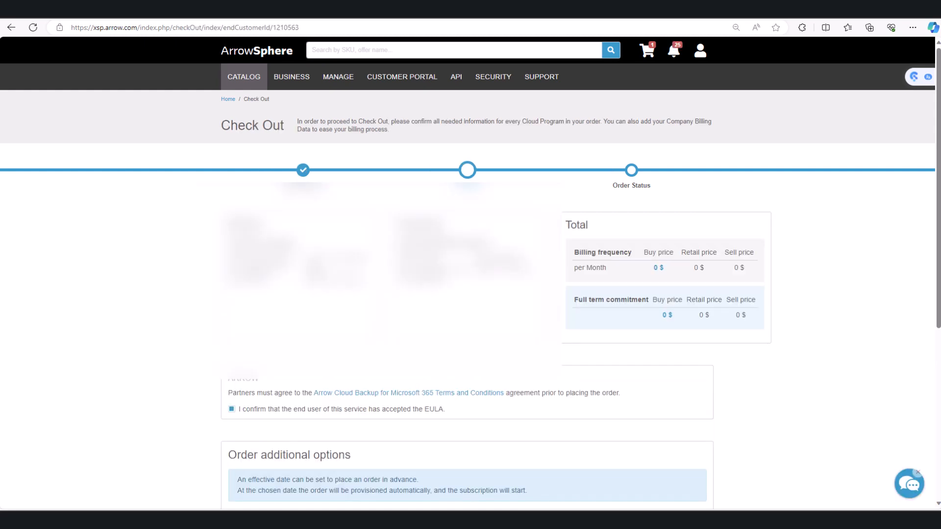
scroll(459, 411, "down", 6)
scroll(383, 294, "up", 6)
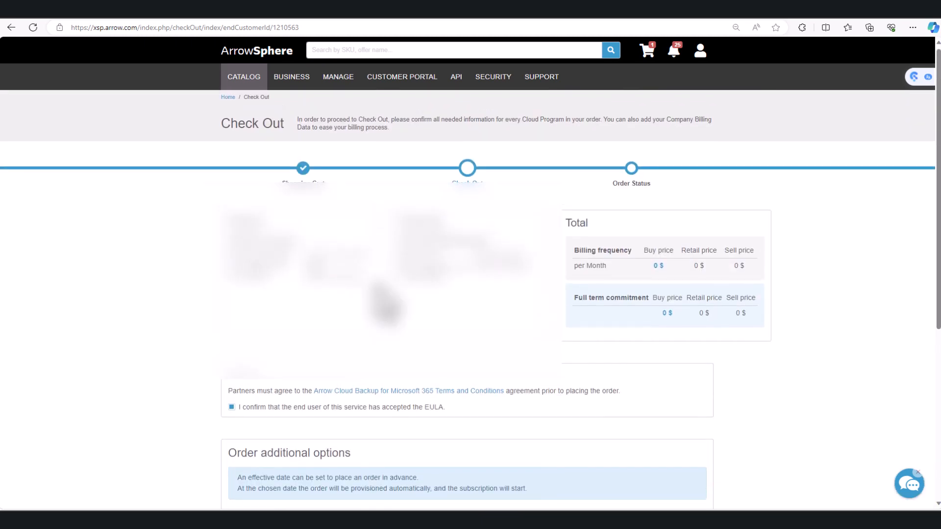
scroll(466, 294, "down", 5)
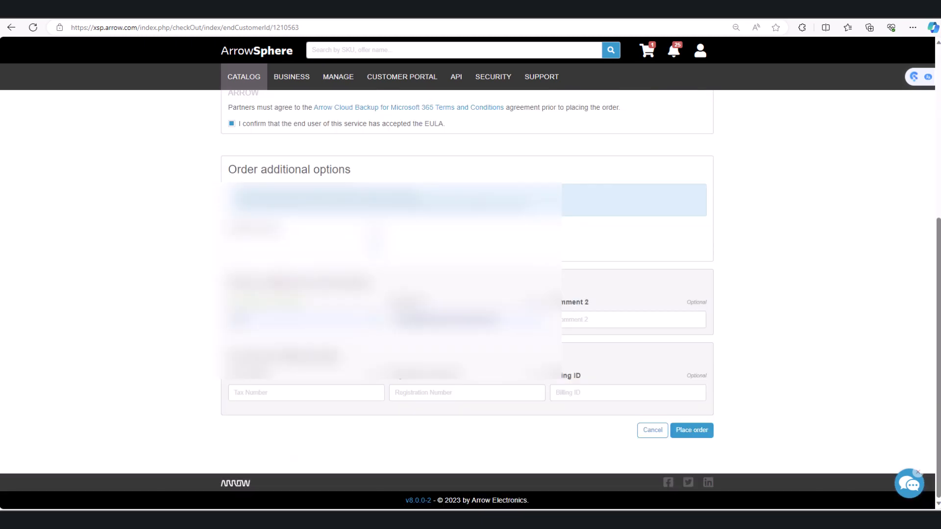
left_click(696, 435)
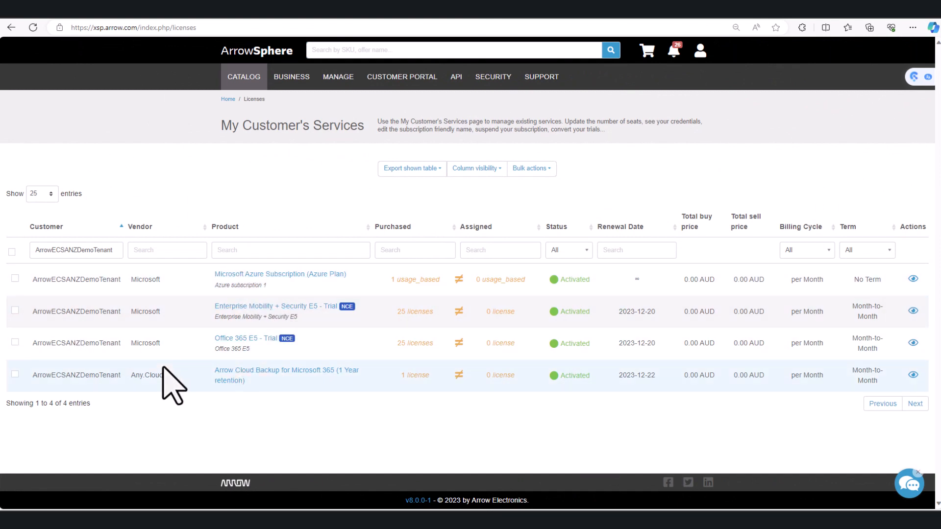
- Examine the Arrow Cloud Backup service's vendor and subscription sheet in the customer's services, and review its license history
double_click(133, 377)
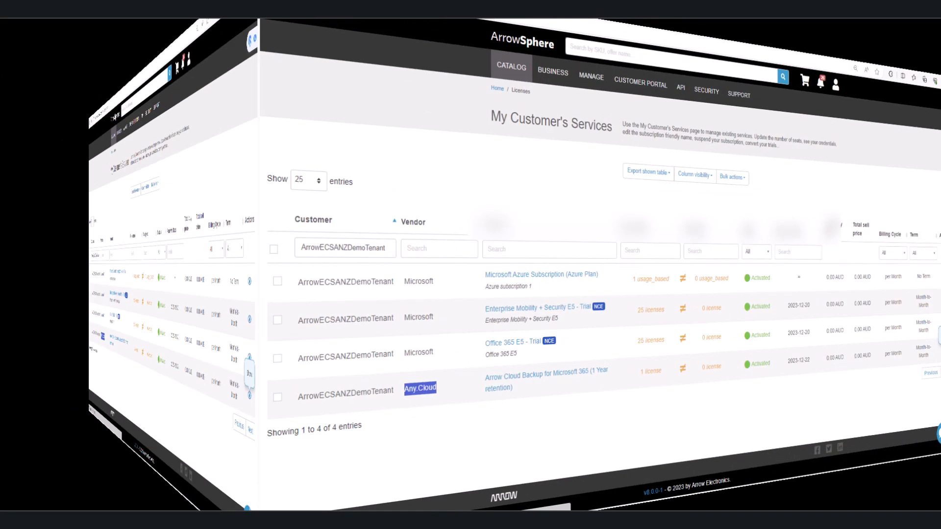
left_click(913, 374)
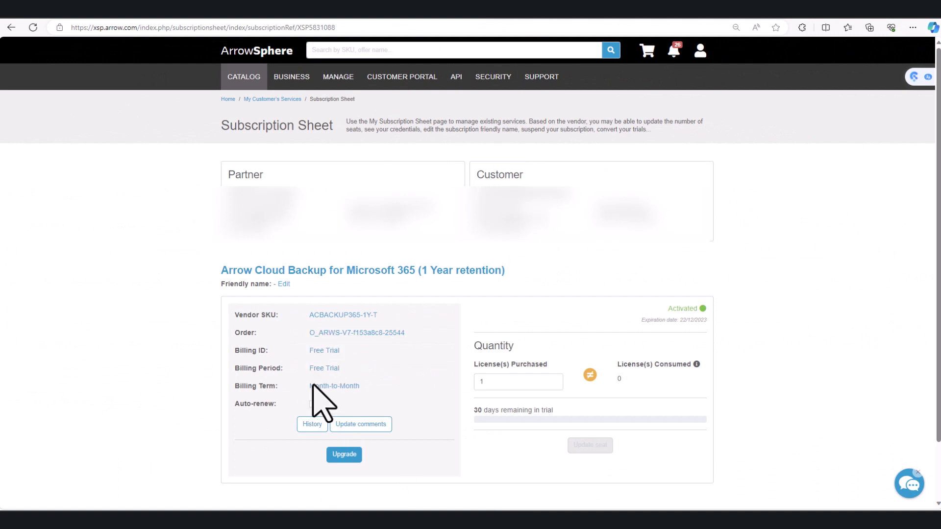
left_click(311, 425)
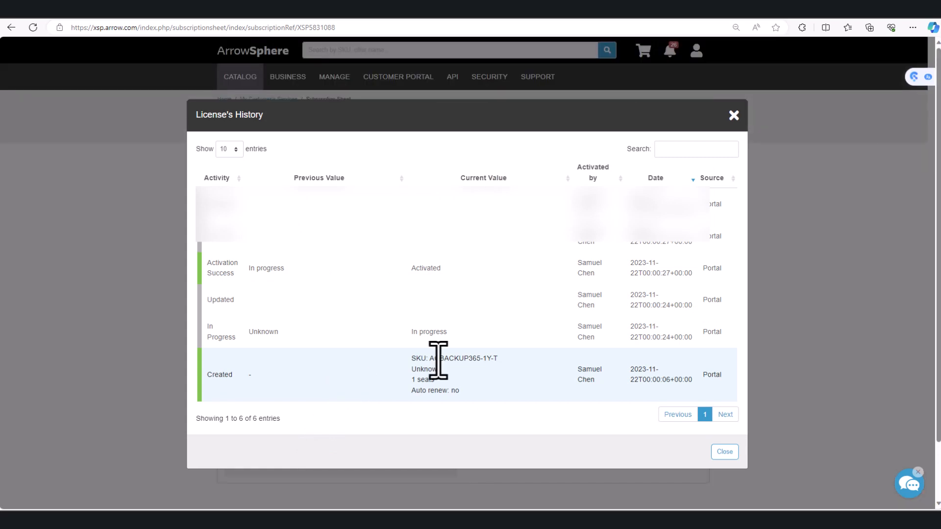
left_click(727, 456)
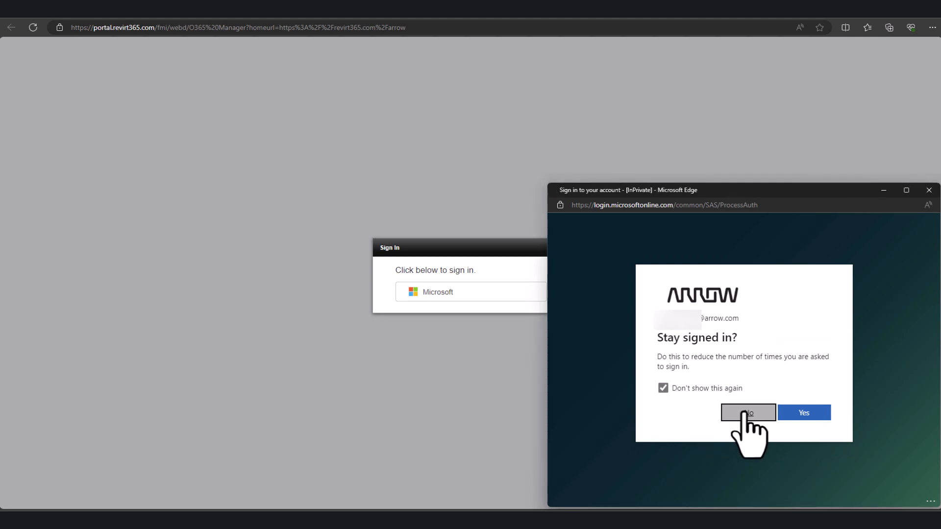
- Sign in to the Arrow Cloud Backup portal without staying signed in, and set up the tenant to protect Exchange, SharePoint and OneDrive, and Teams
left_click(748, 414)
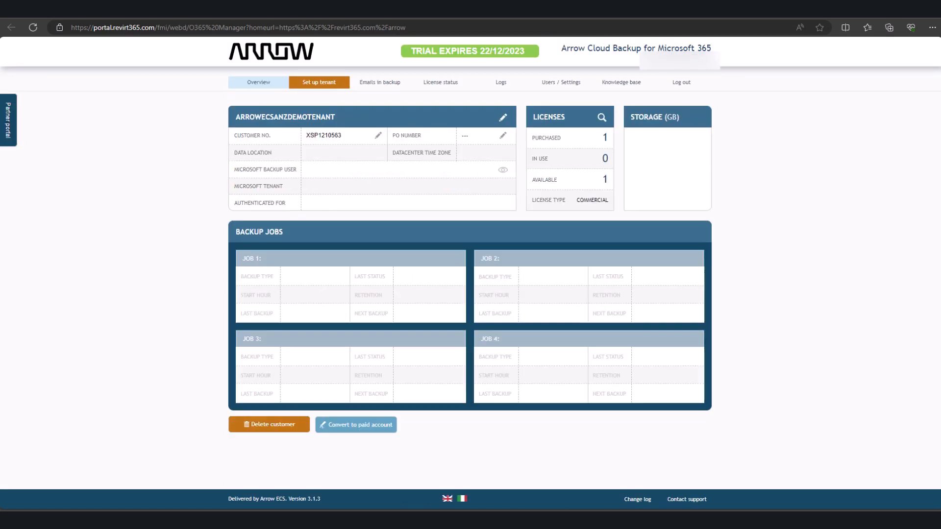
left_click(327, 83)
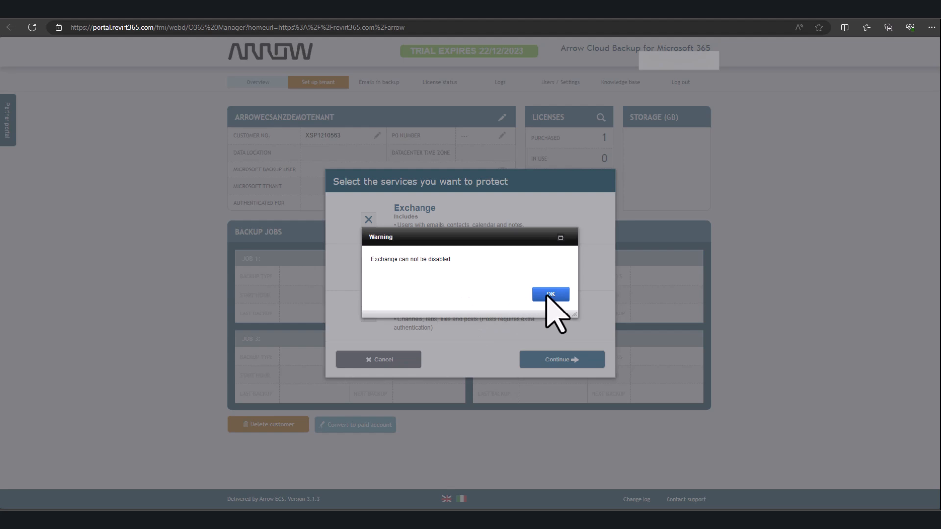
left_click(549, 295)
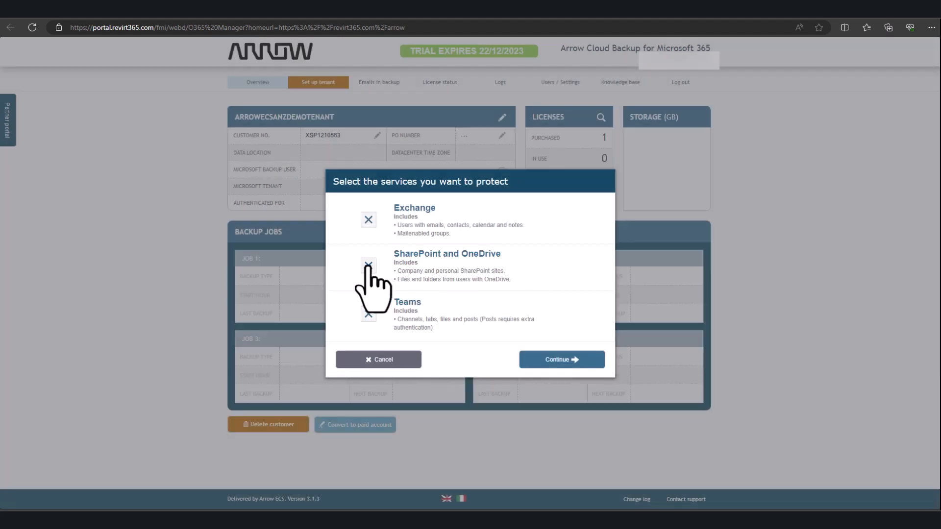
left_click(370, 268)
left_click(557, 302)
left_click(368, 314)
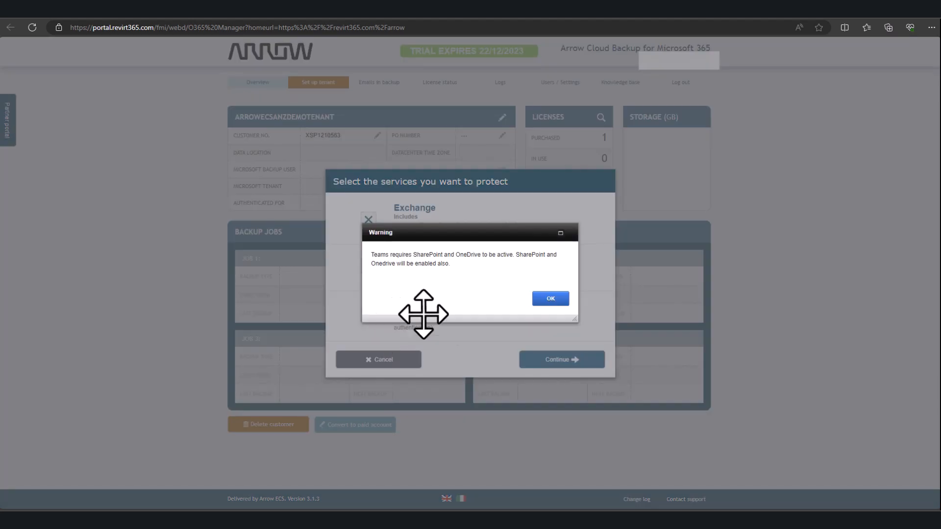
left_click(559, 301)
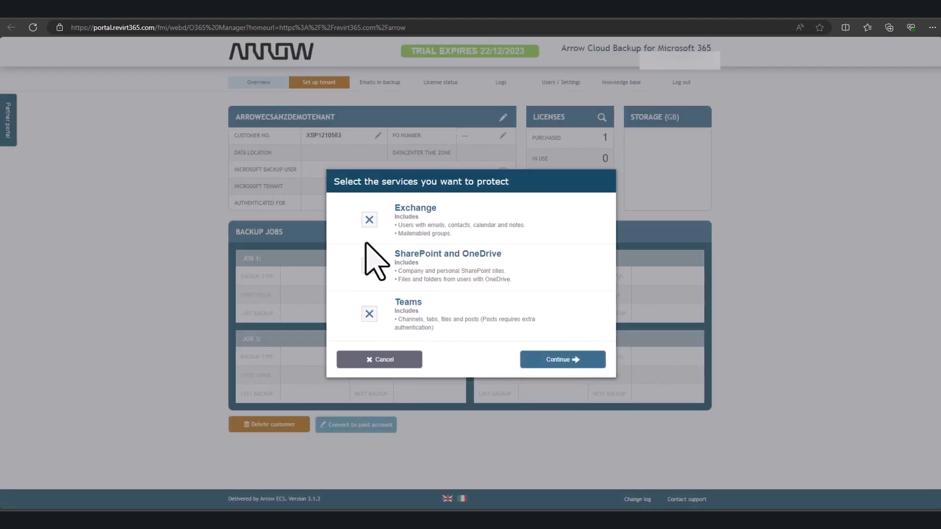
left_click(551, 367)
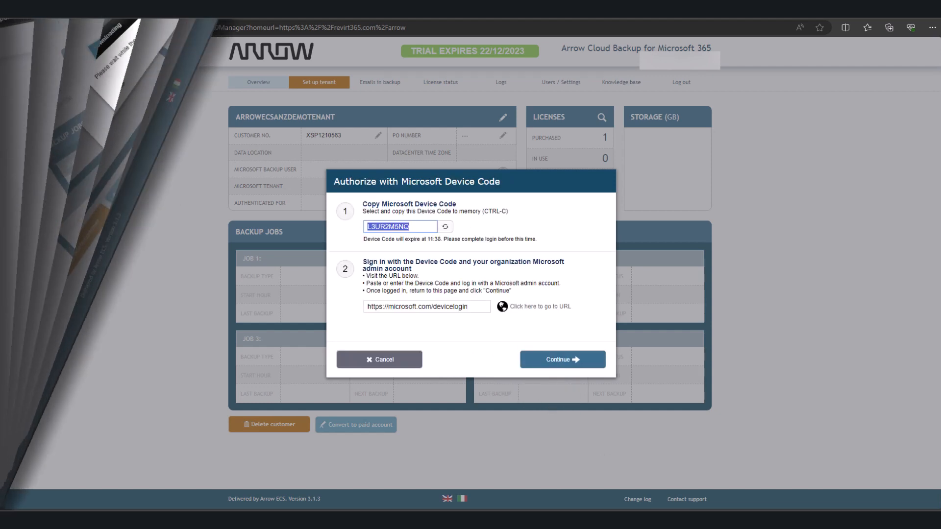
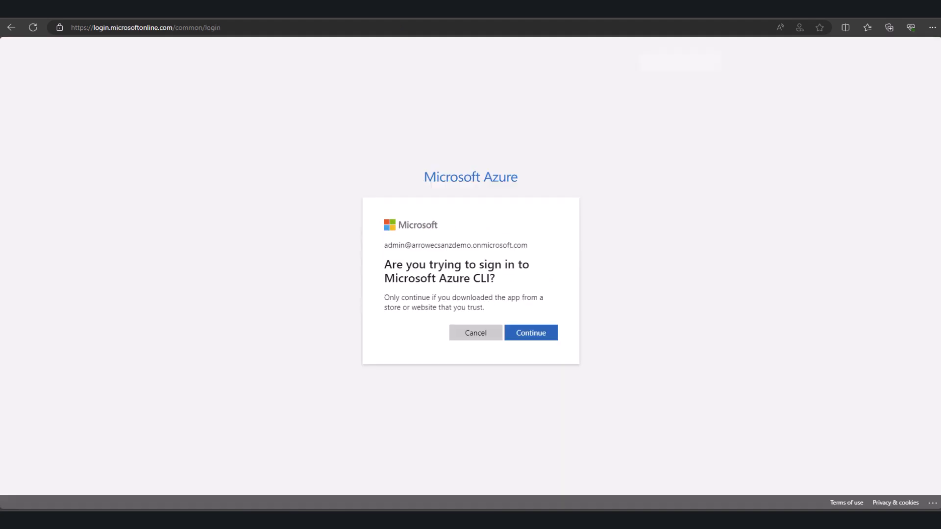
- Authorize the Microsoft Azure CLI sign-in for the backup portal and inspect the ACB365 - Backup and Restore enterprise application in Azure
left_click(527, 336)
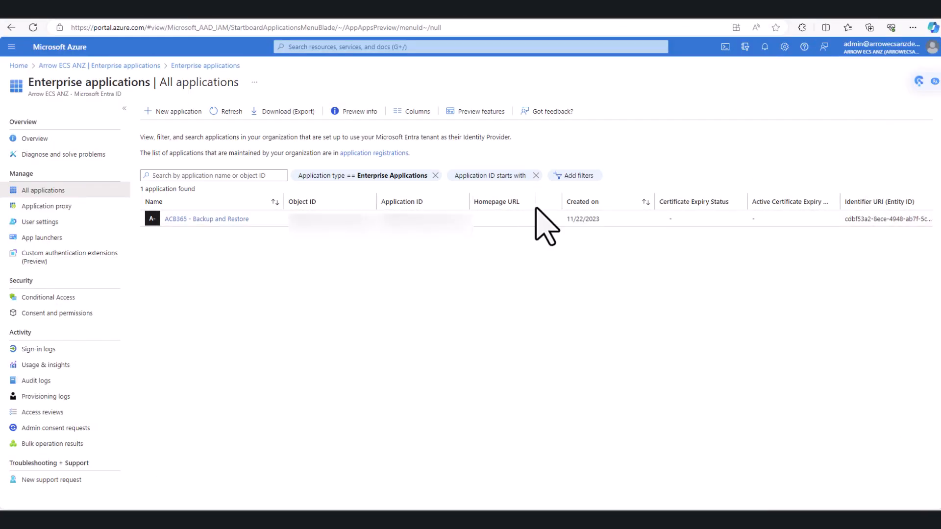
left_click(187, 220)
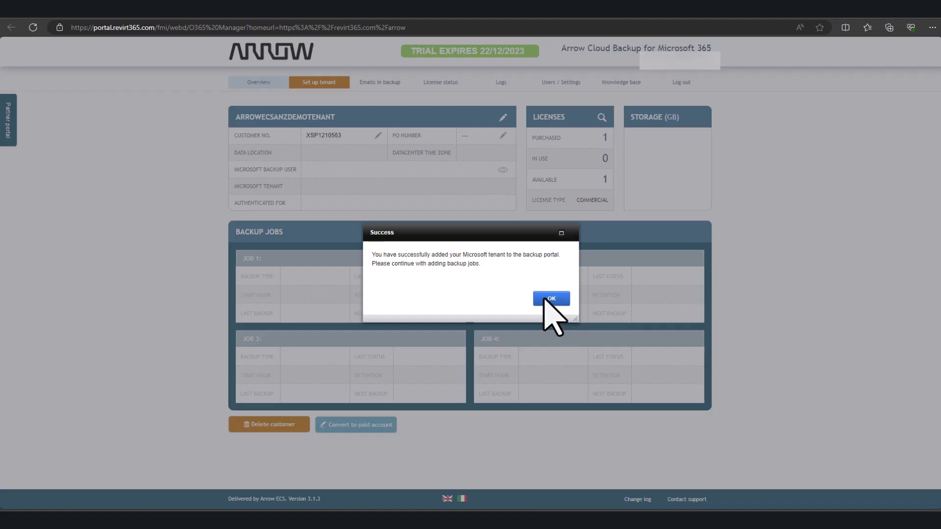
left_click(545, 300)
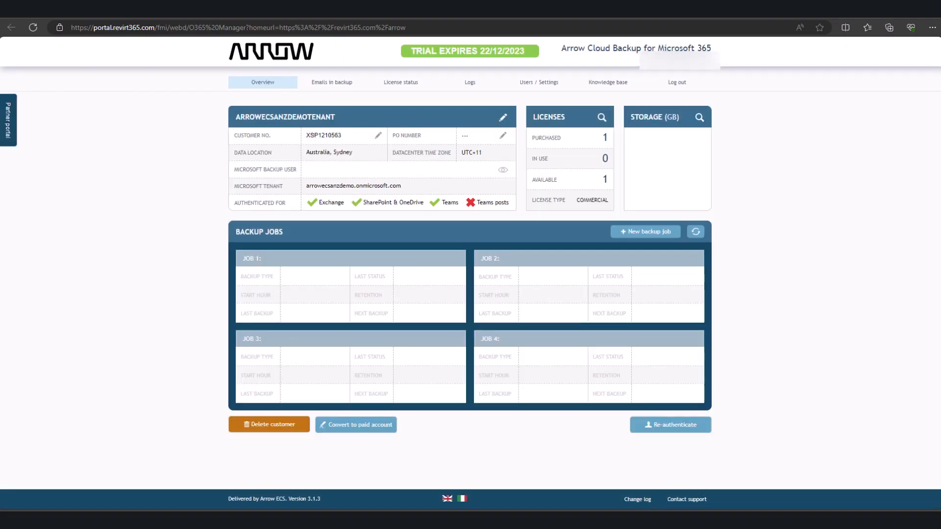
- Examine the backup portal's emails in backup, license status and statistics, backup and restore logs, and knowledge base errors
left_click(324, 88)
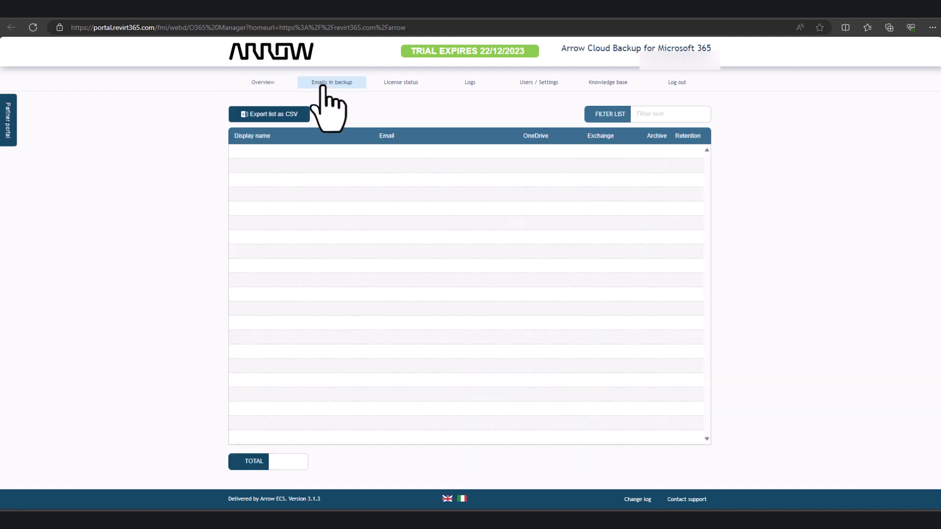
left_click(410, 84)
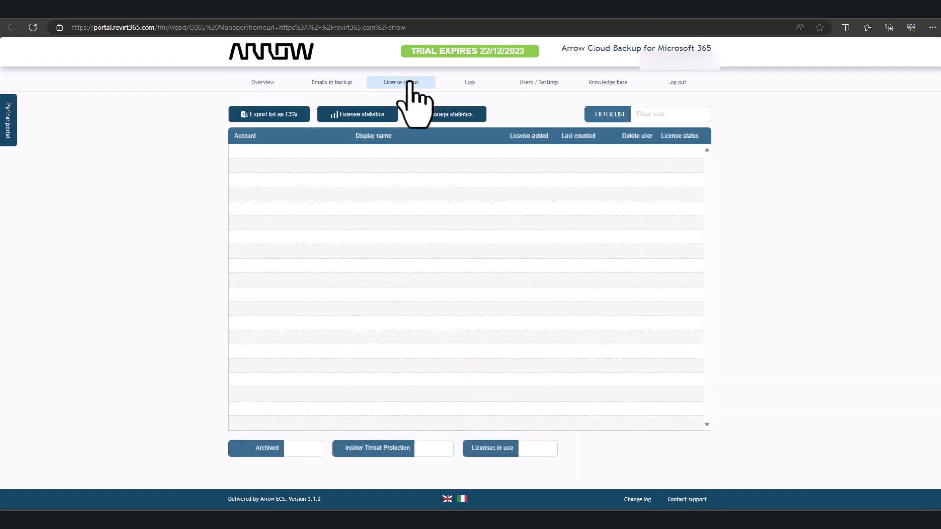
left_click(372, 120)
left_click(551, 298)
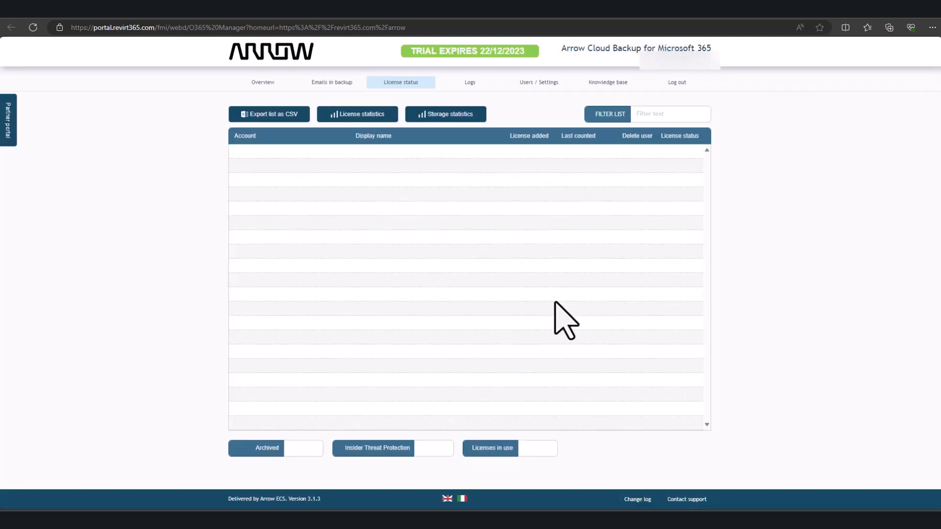
left_click(466, 102)
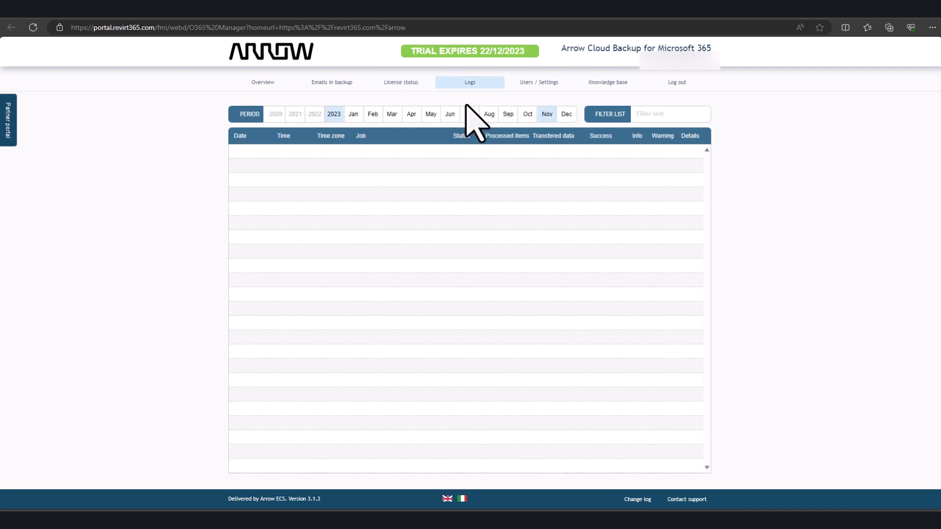
left_click(465, 114)
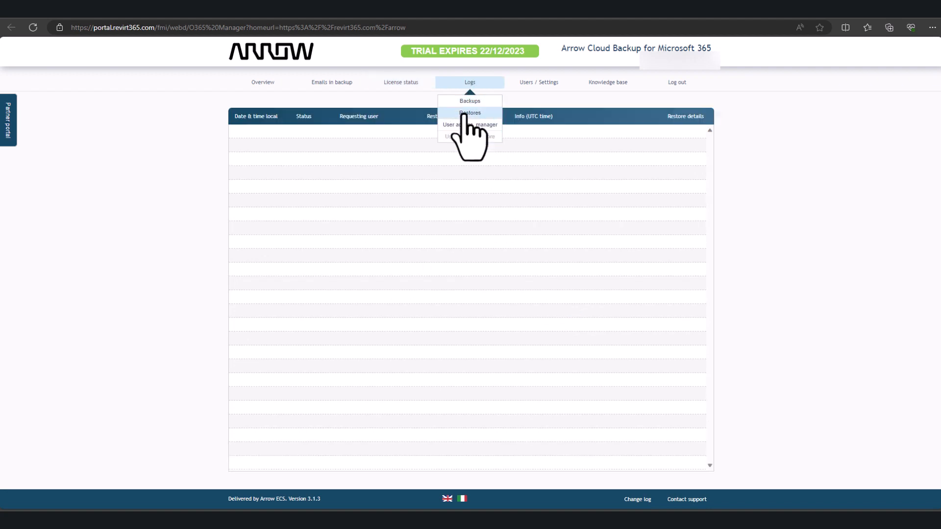
left_click(463, 100)
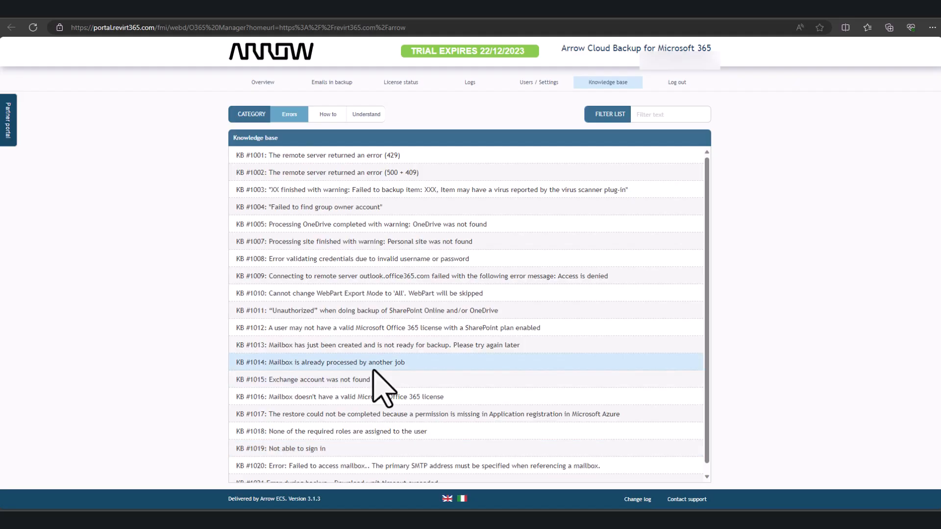
scroll(392, 389, "down", 1)
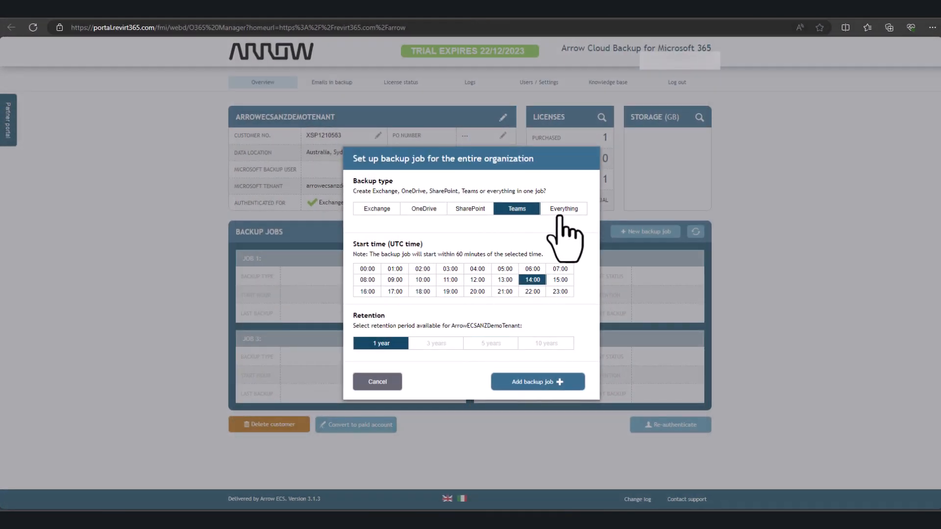
- Add an Everything backup job for the entire organization, starting at 07:00 (UTC+11) with 1 year retention
left_click(563, 210)
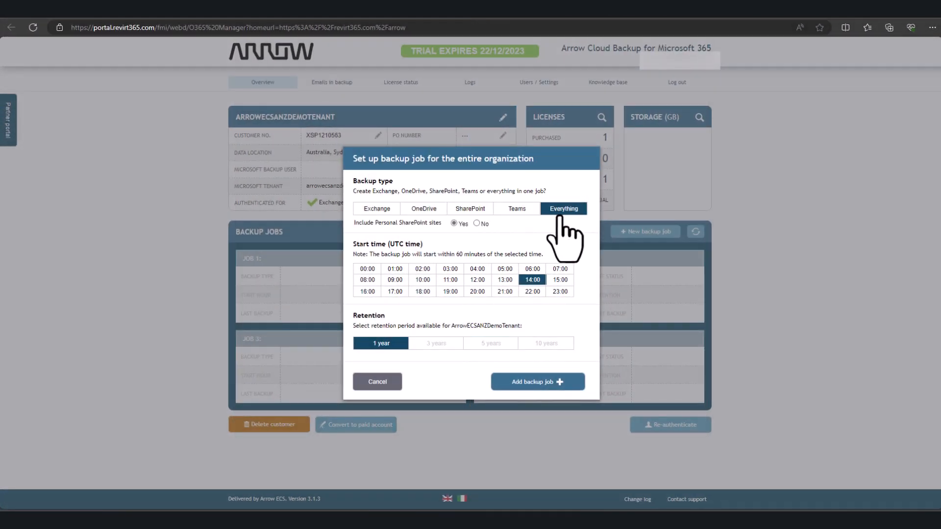
left_click(532, 291)
left_click(521, 385)
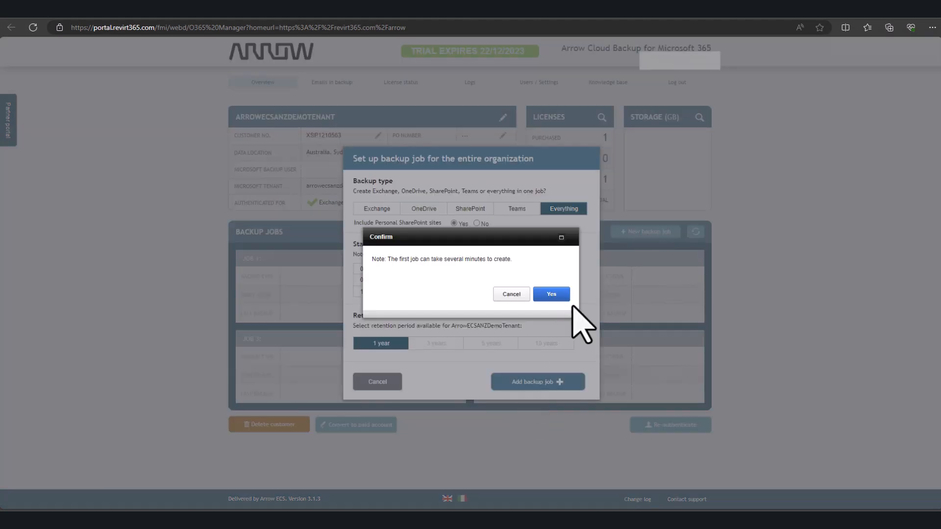
left_click(559, 297)
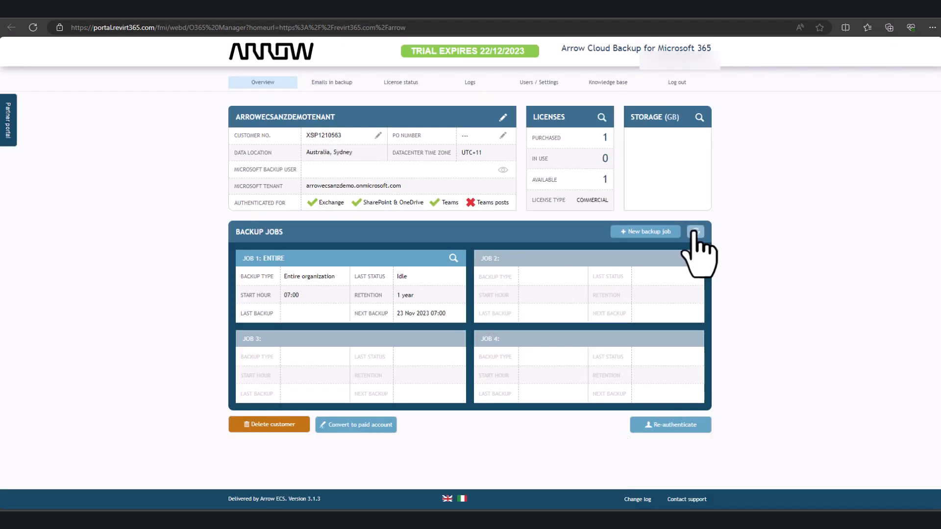
- Refresh the backup jobs, open the ENTIRE job and run it immediately
left_click(695, 232)
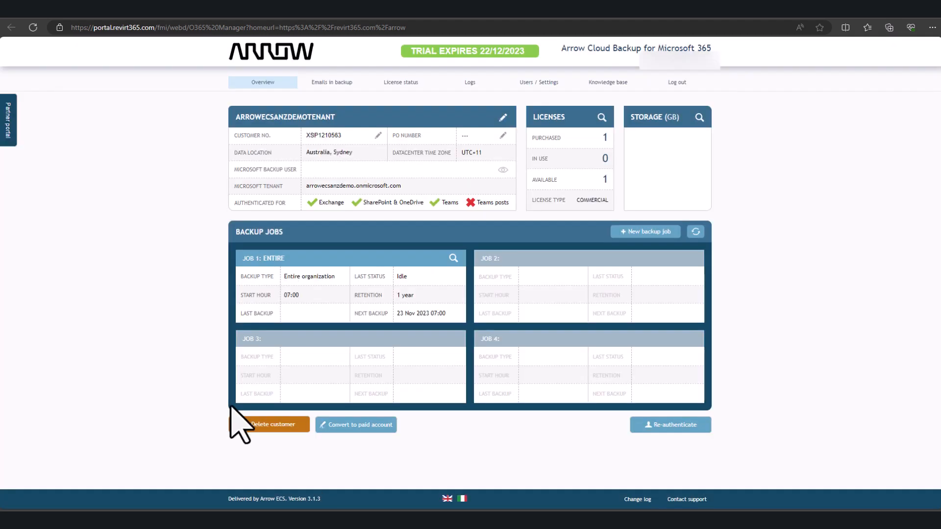
left_click(452, 258)
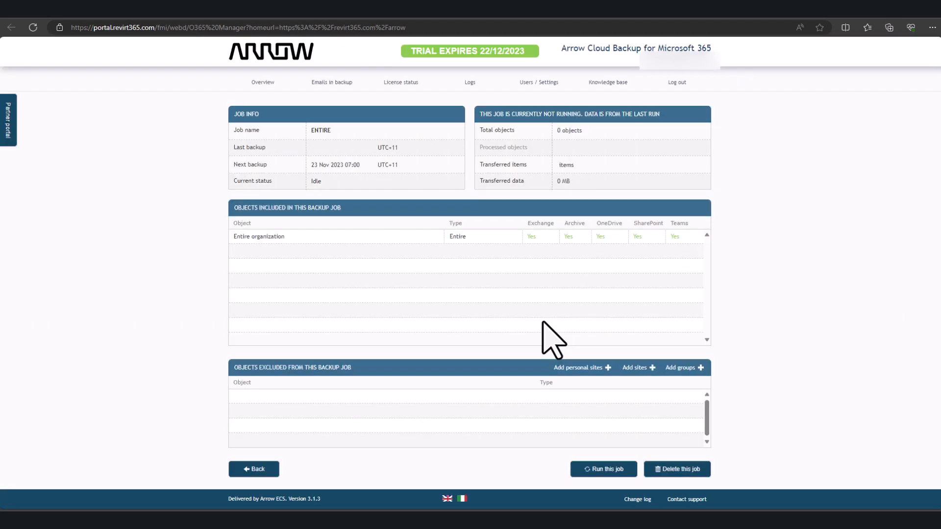
left_click(604, 469)
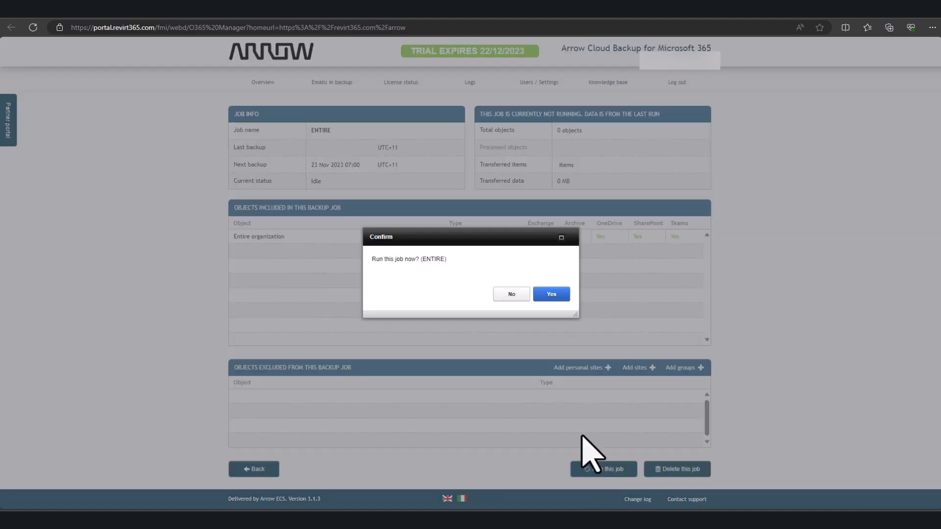
left_click(553, 297)
left_click(550, 226)
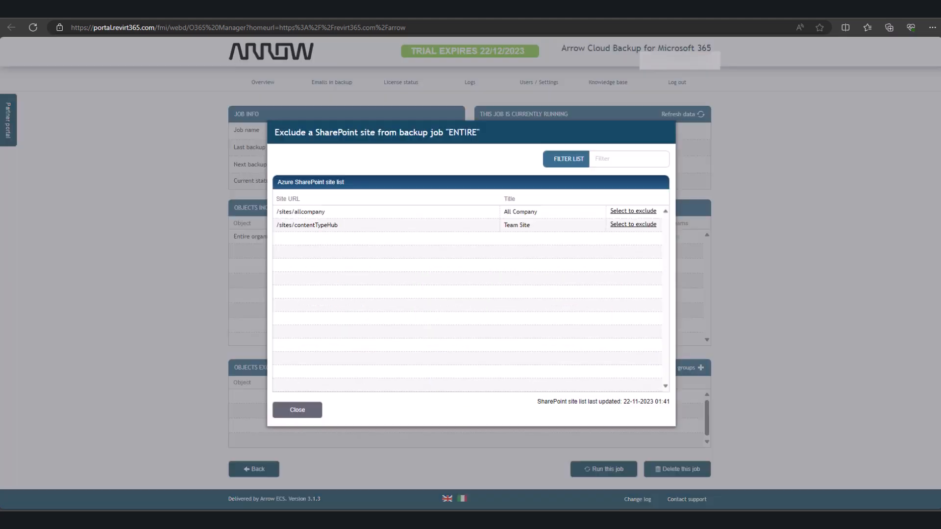
- Review the exclusion option for the All Company SharePoint site in the ENTIRE job, cancel it and return to the overview
left_click(633, 211)
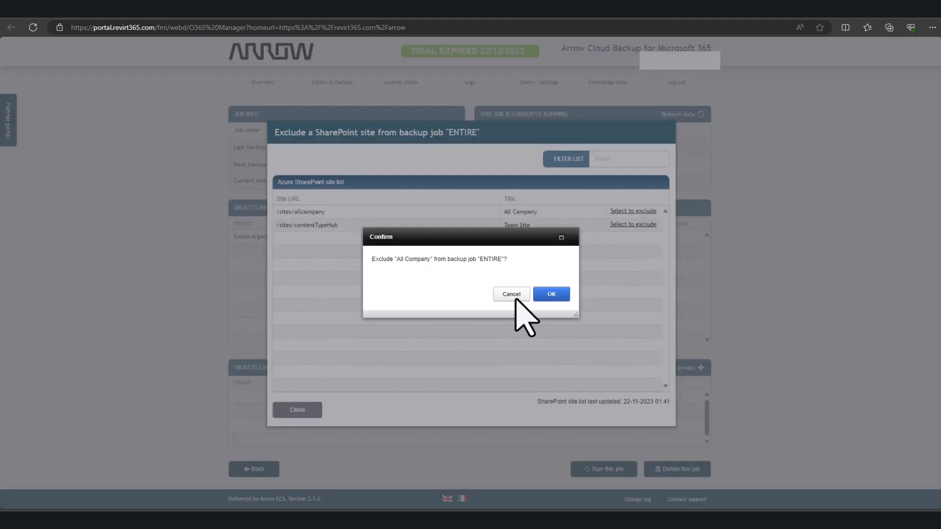
left_click(512, 296)
left_click(297, 410)
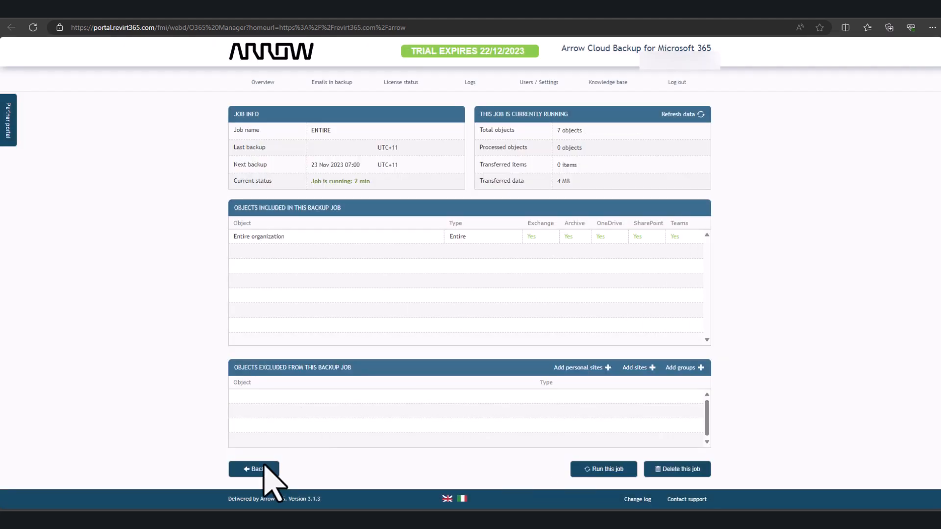
left_click(265, 468)
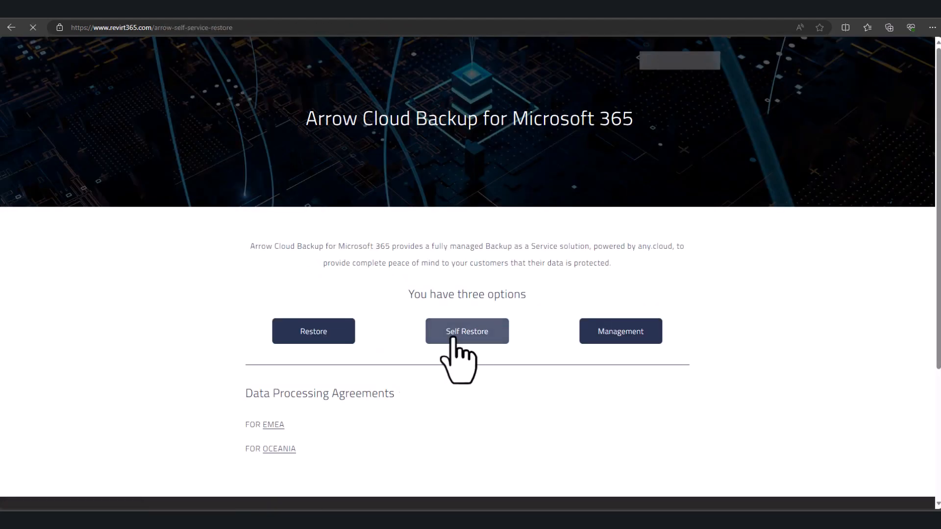
- Open the Self Restore portal and examine the OneDrive, SharePoint, personal SharePoint, group mail, Teams, restore log and mailbox views
left_click(453, 339)
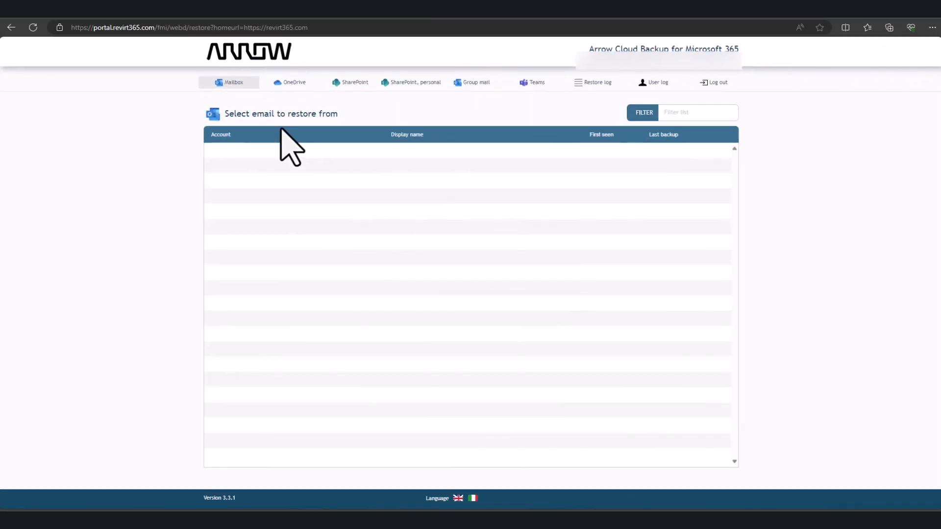
left_click(290, 83)
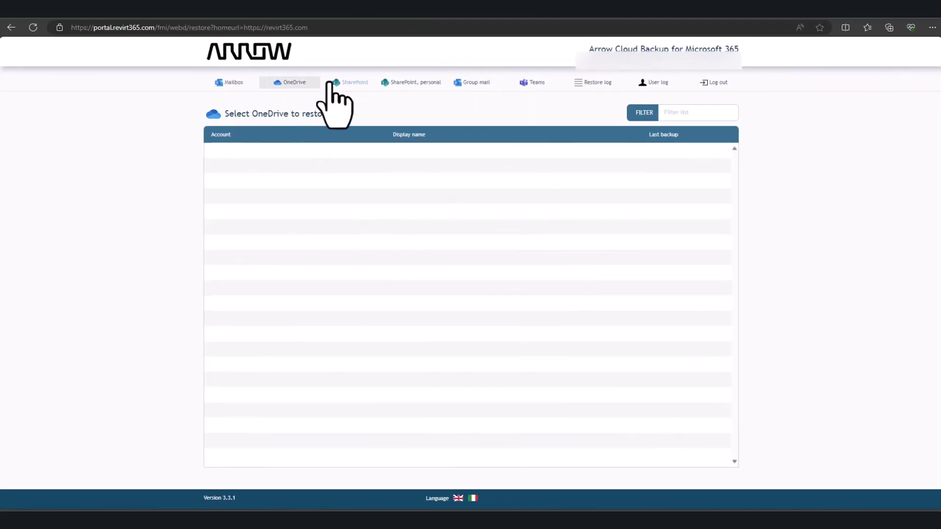
left_click(349, 83)
left_click(418, 84)
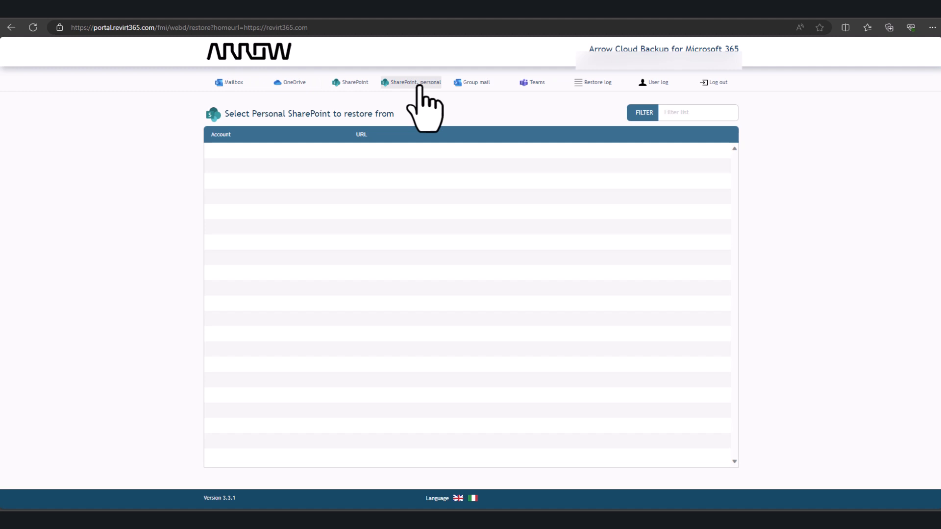
left_click(463, 84)
left_click(534, 83)
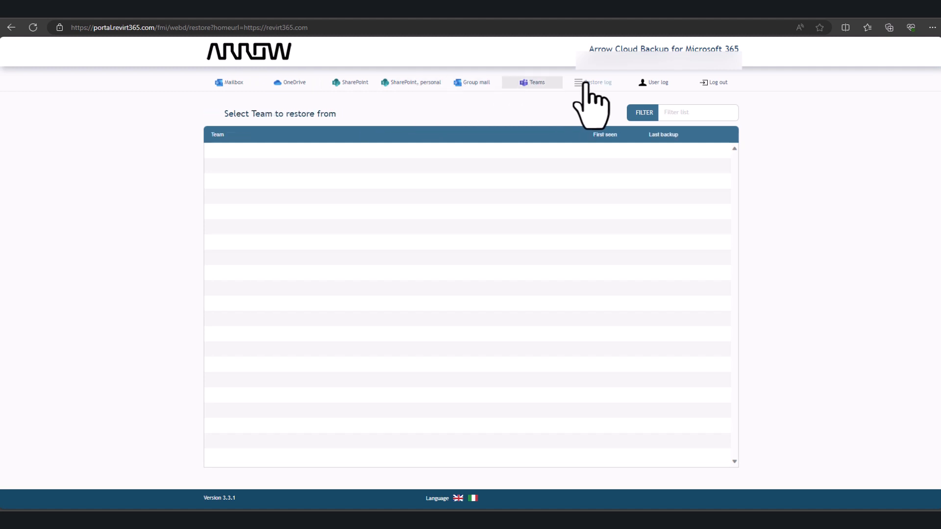
left_click(594, 83)
left_click(627, 115)
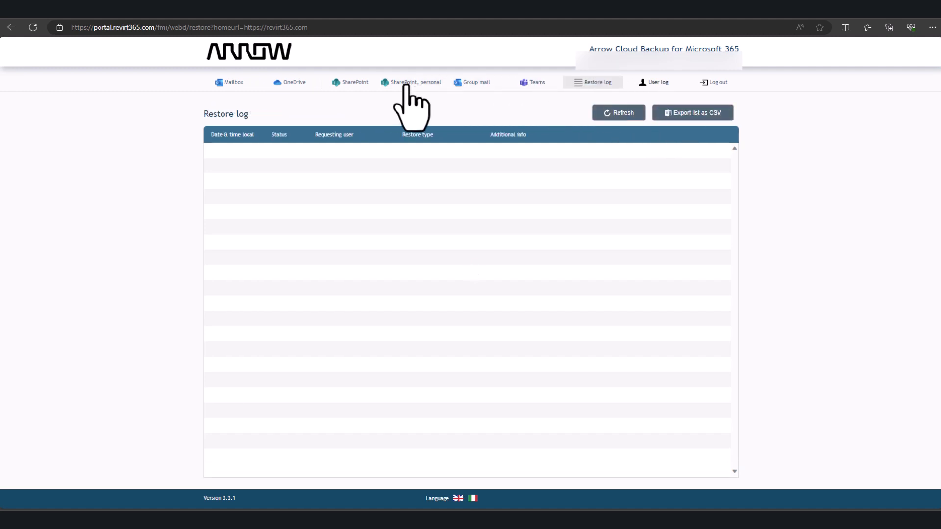
left_click(230, 83)
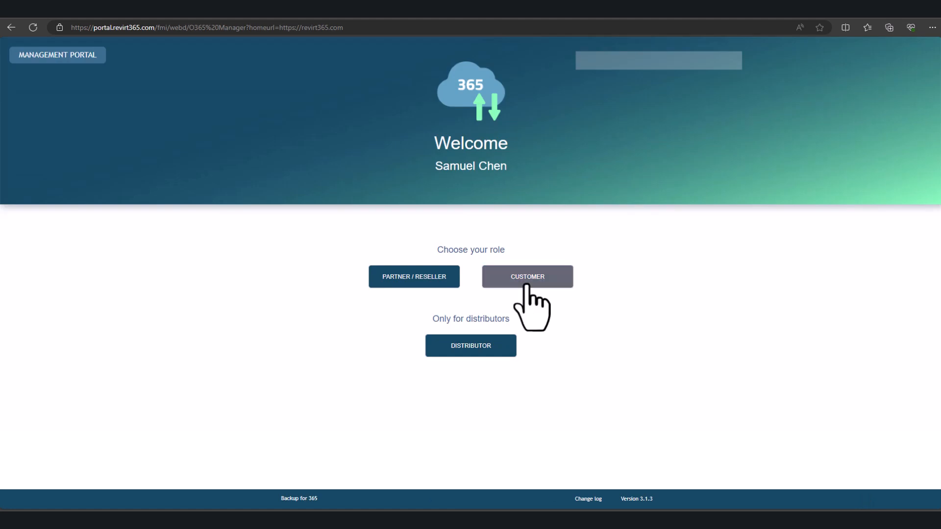
- Enter the management portal as a customer for ARROWECSANZDEMOTENANT and try to run the ENTIRE backup job again
left_click(525, 284)
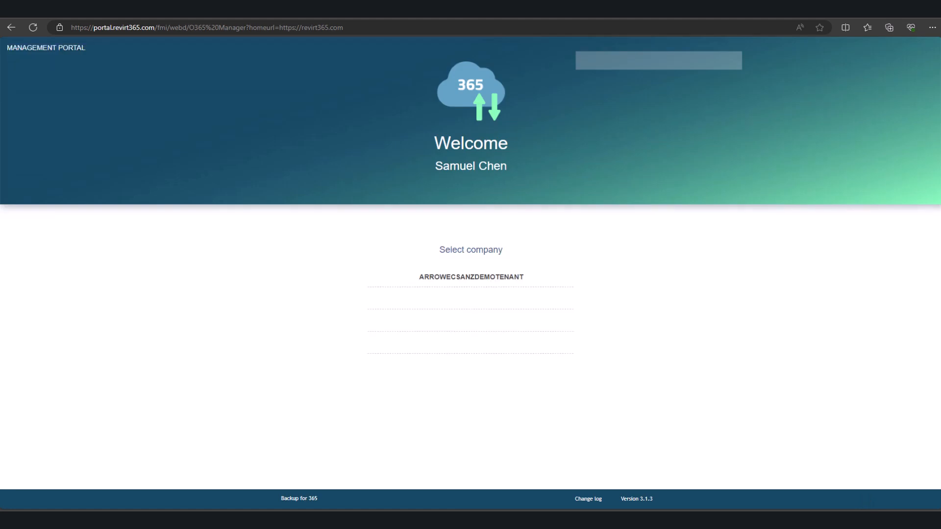
left_click(465, 282)
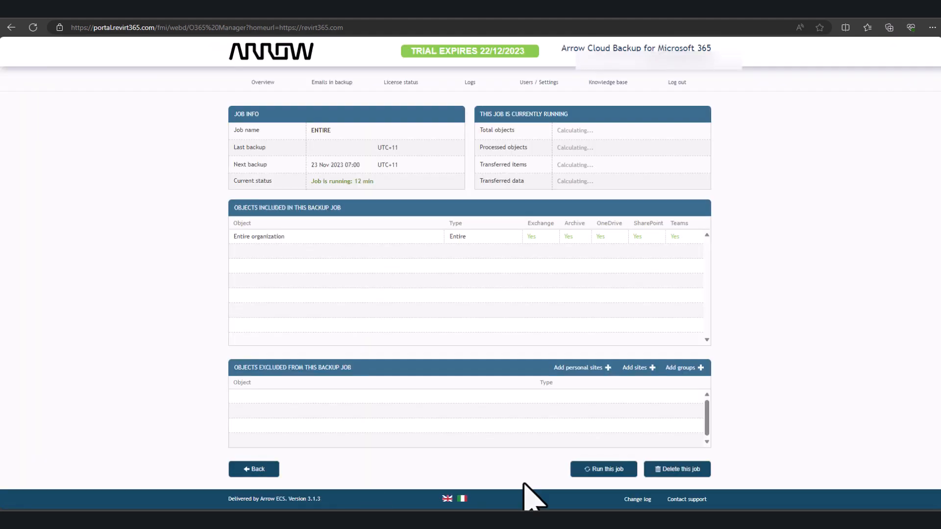
left_click(603, 469)
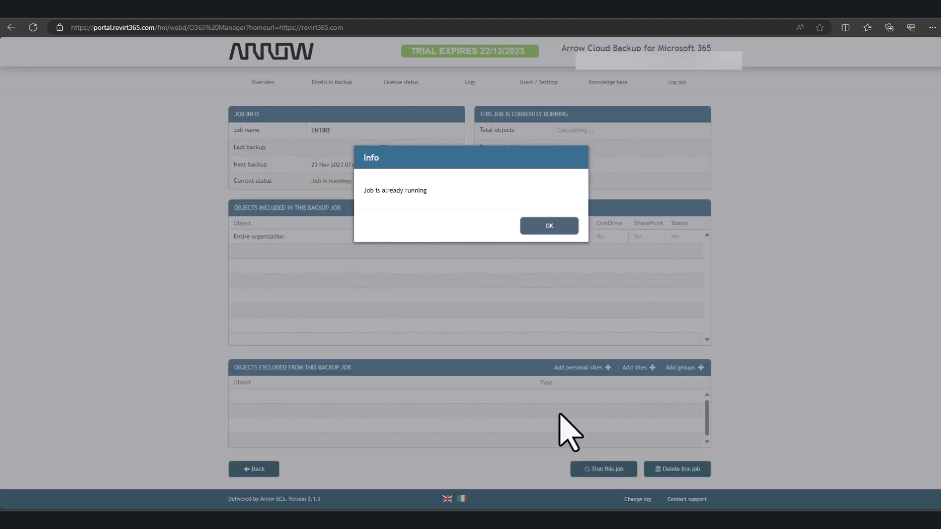
left_click(548, 226)
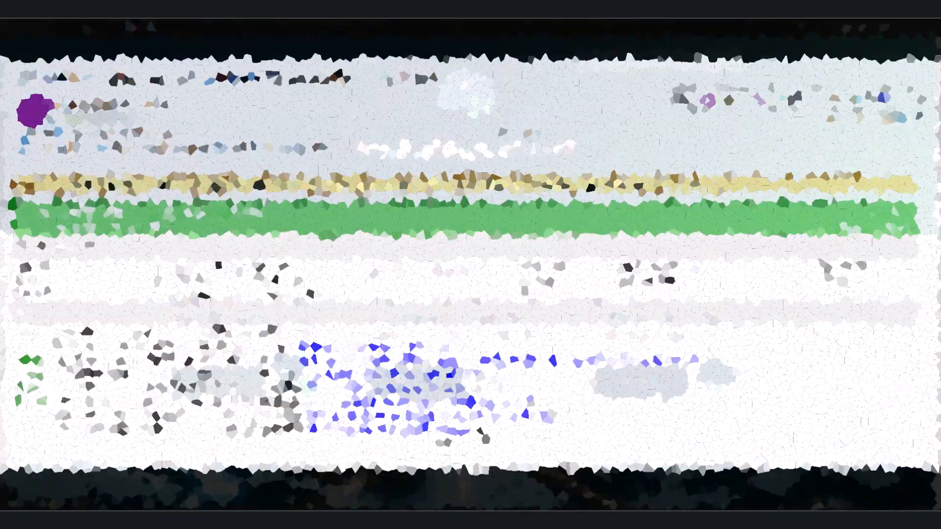